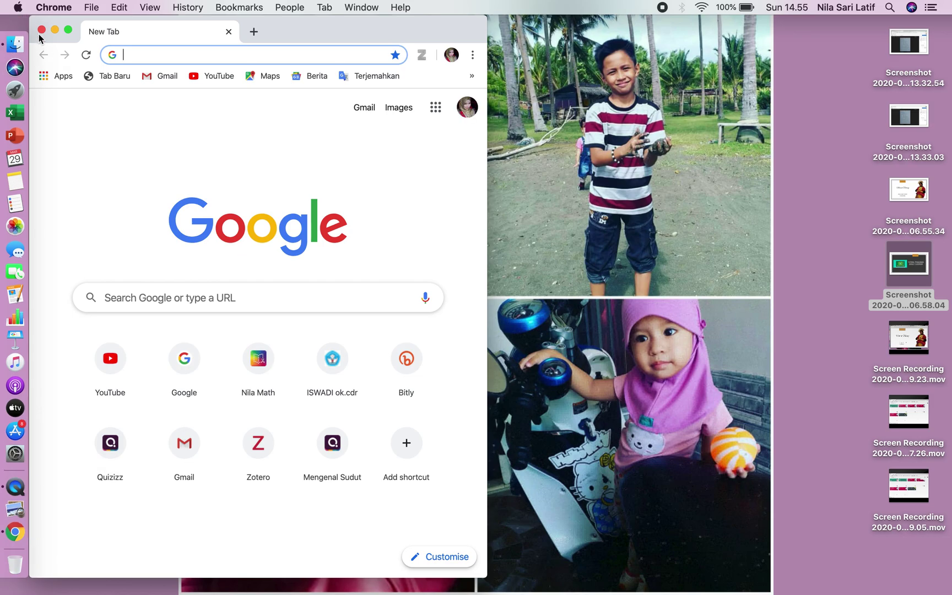
Switch to the other signed-in Google account in a maximized browser window and open Google Classroom
{"action": "left_click", "coordinate": [68, 29]}
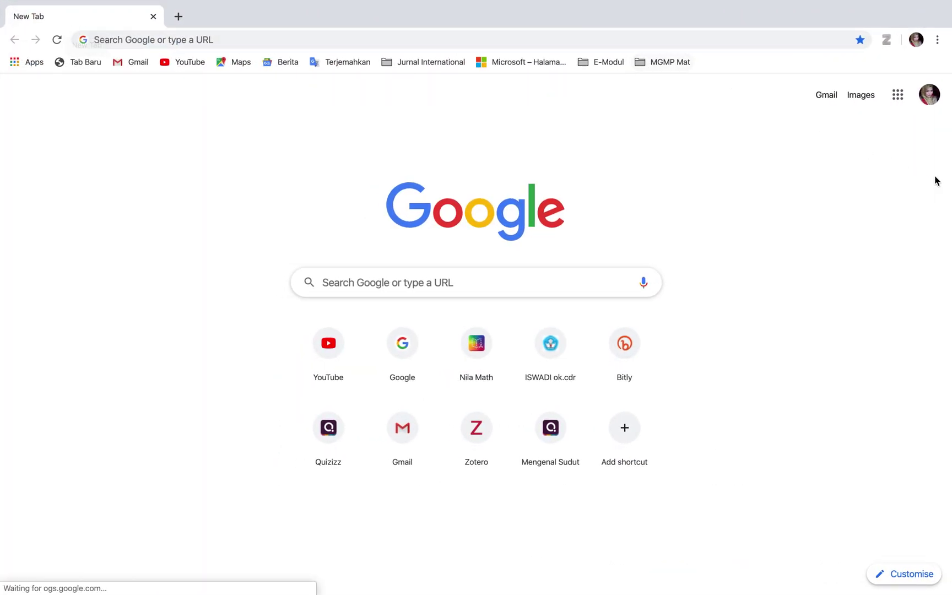
{"action": "left_click", "coordinate": [919, 105]}
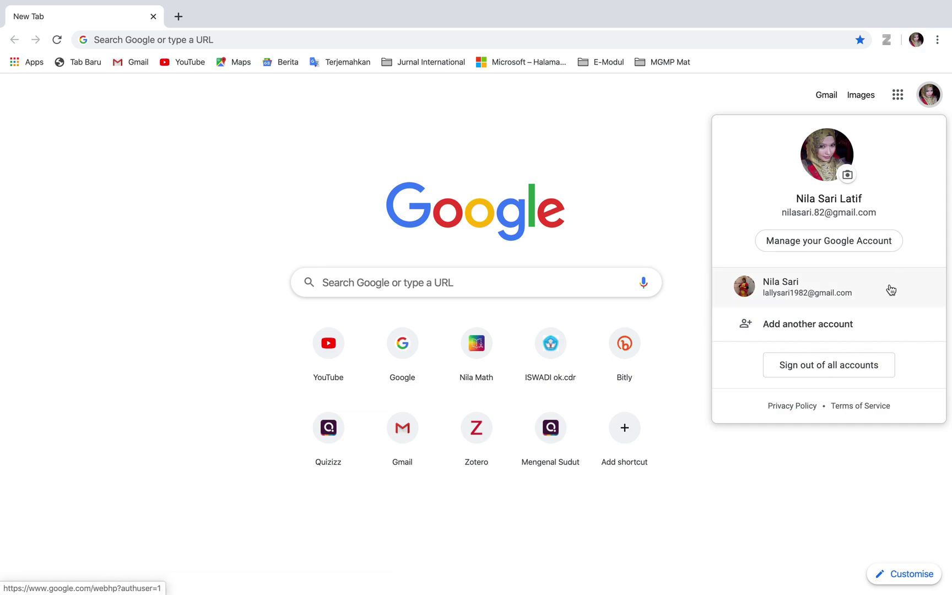
{"action": "left_click", "coordinate": [874, 299]}
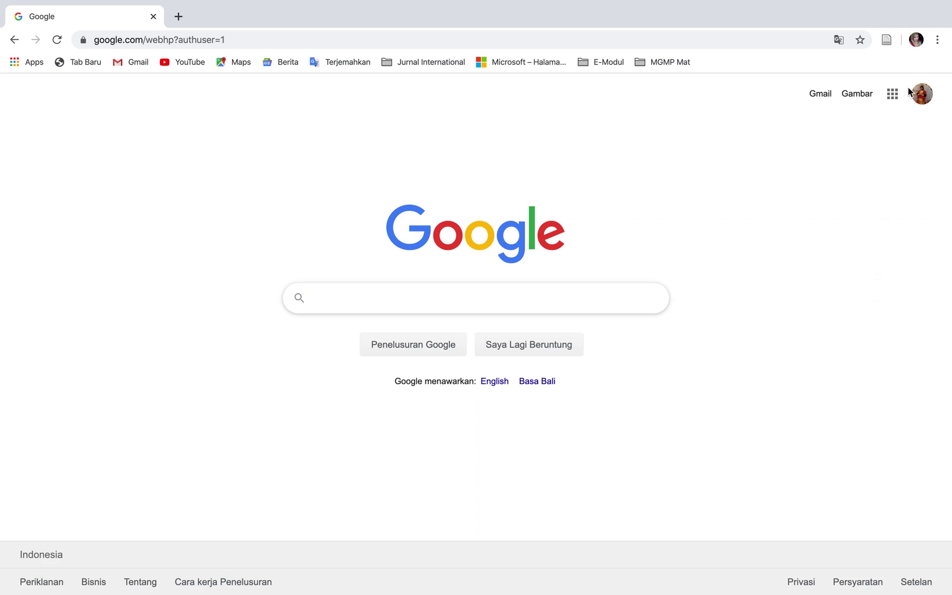
{"action": "left_click", "coordinate": [892, 95]}
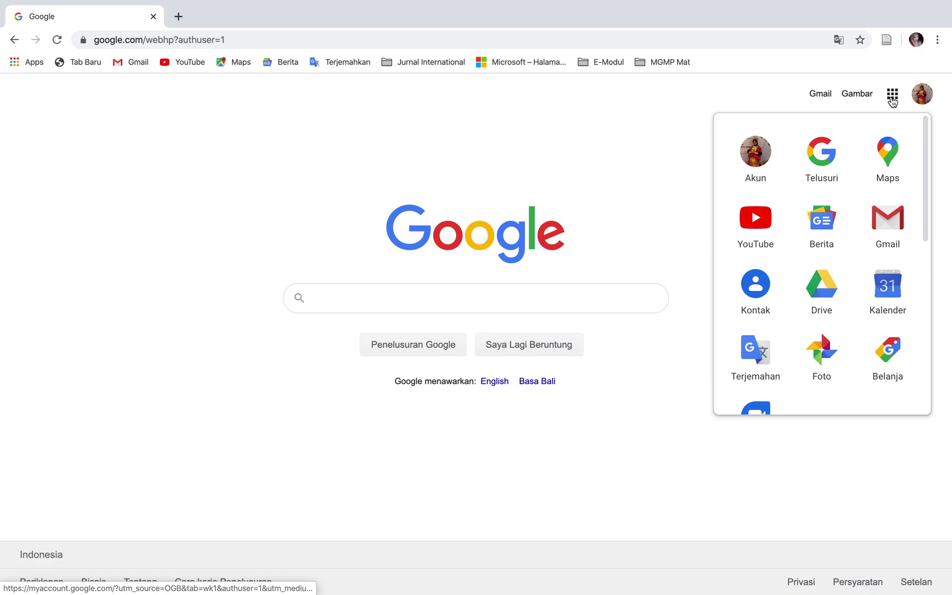
{"action": "scroll", "coordinate": [863, 224], "scroll_direction": "down", "scroll_amount": 8}
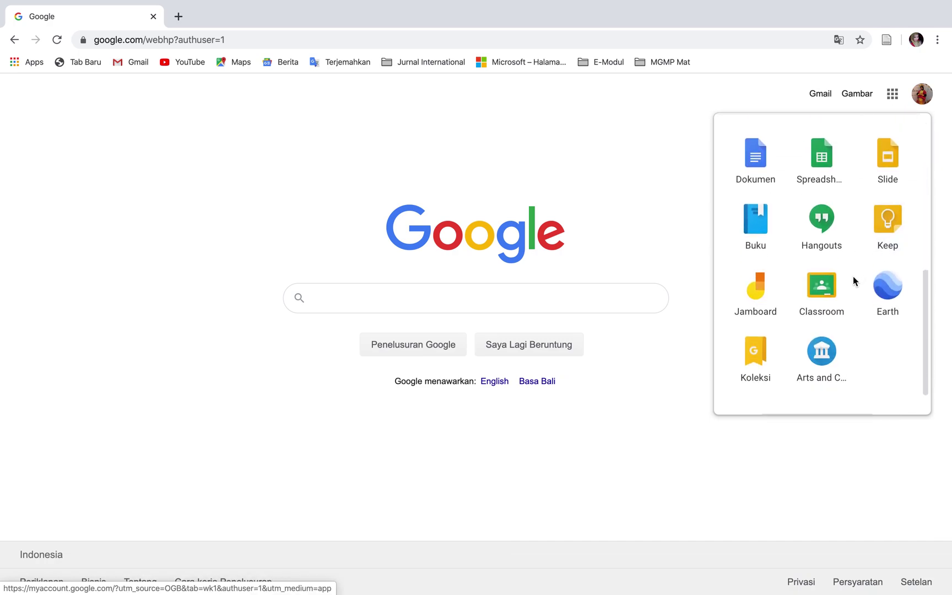
{"action": "left_click", "coordinate": [821, 291]}
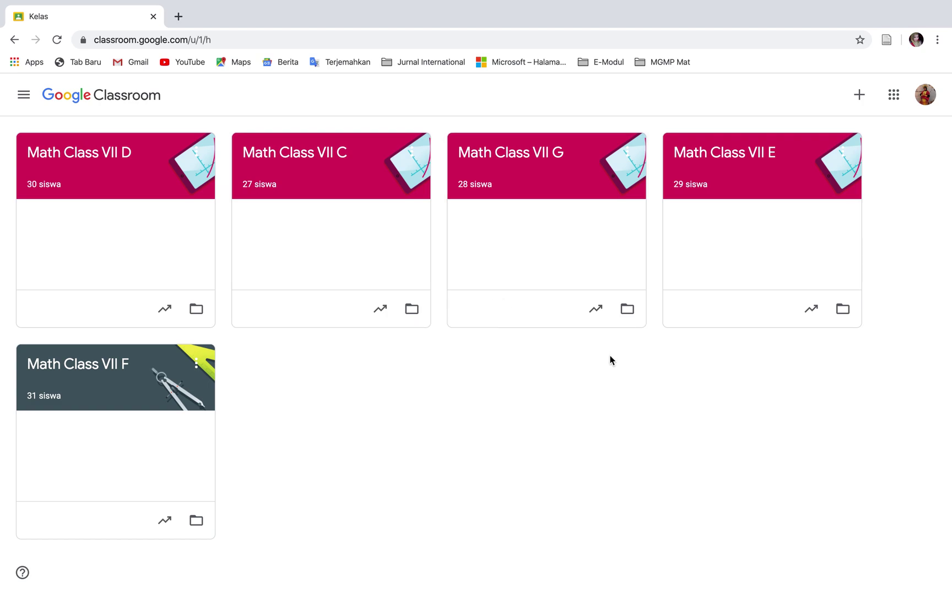
Create a class named "VII a" with the subject "Matematika", accepting the notice about using Classroom at school
{"action": "left_click", "coordinate": [861, 100]}
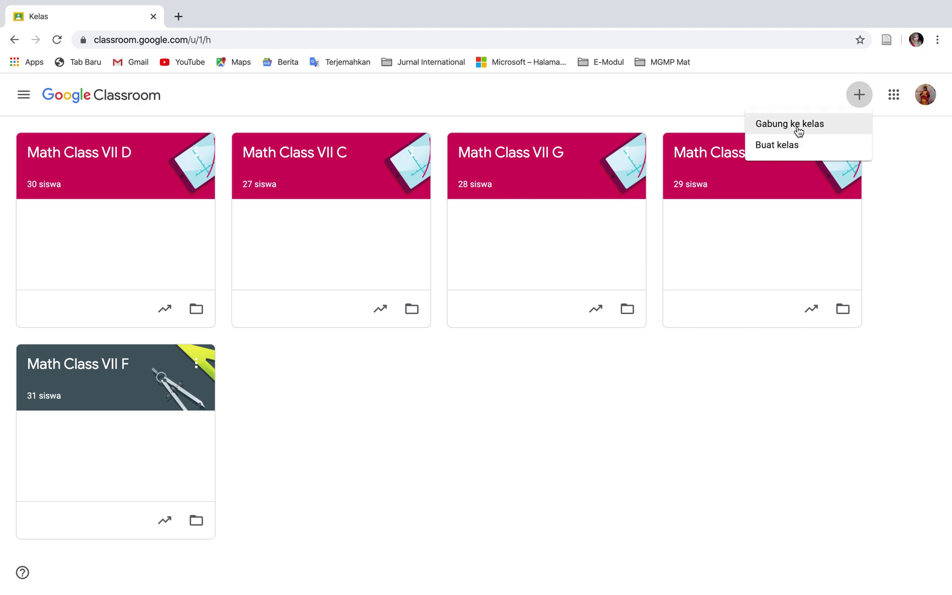
{"action": "left_click", "coordinate": [802, 151]}
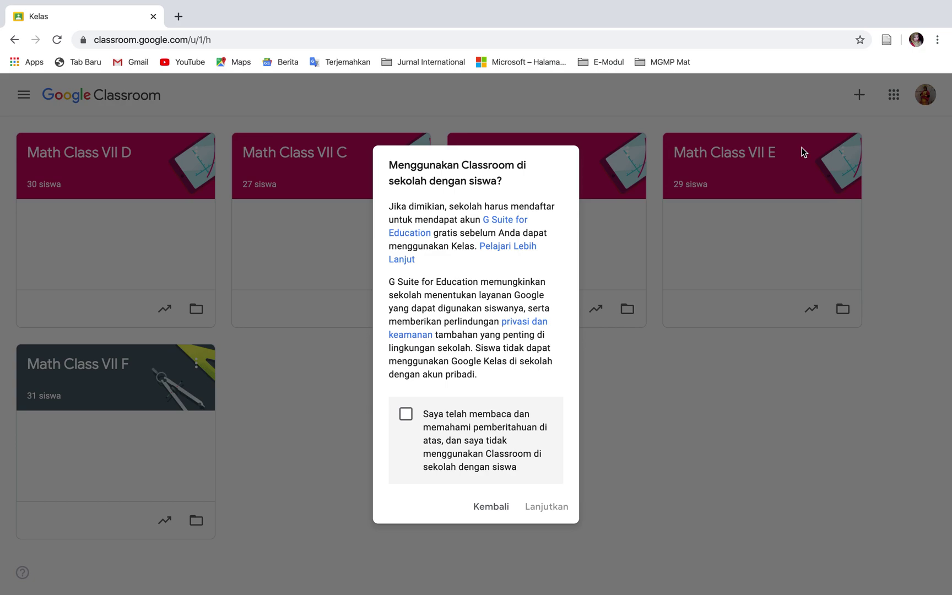
{"action": "left_click", "coordinate": [406, 417]}
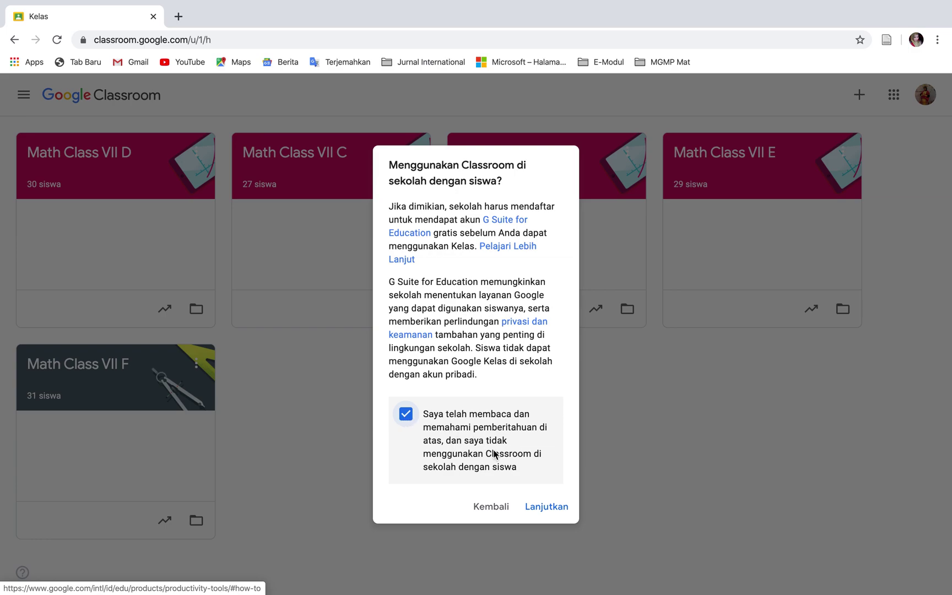
{"action": "left_click", "coordinate": [541, 507]}
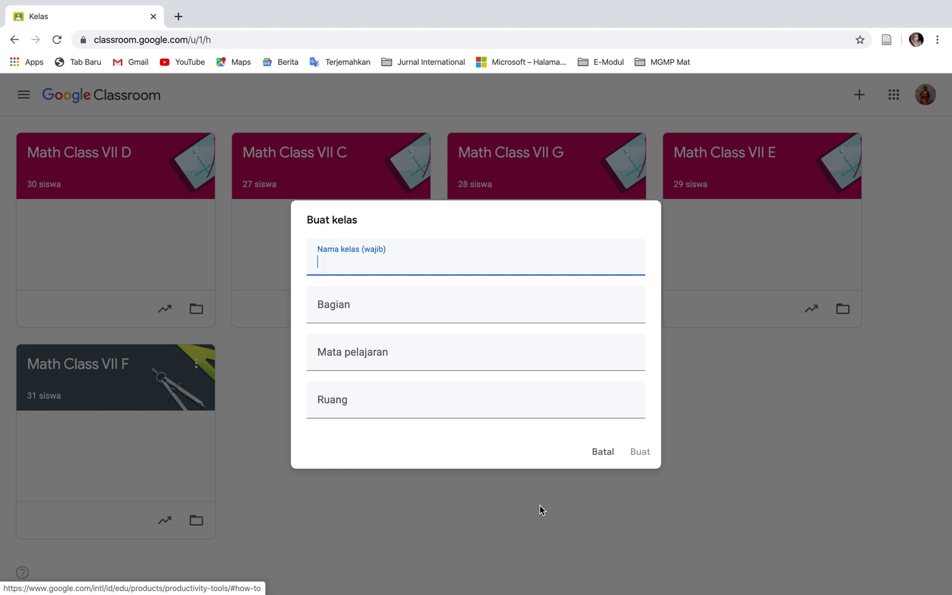
{"action": "type", "text": "VII a"}
{"action": "left_click", "coordinate": [408, 361]}
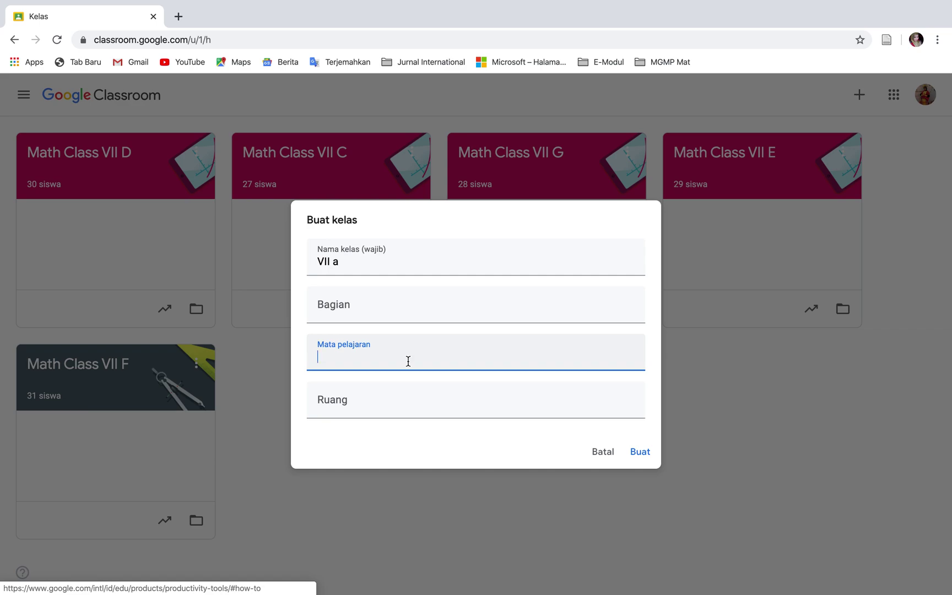
{"action": "type", "text": "Matematika"}
{"action": "left_click", "coordinate": [645, 456]}
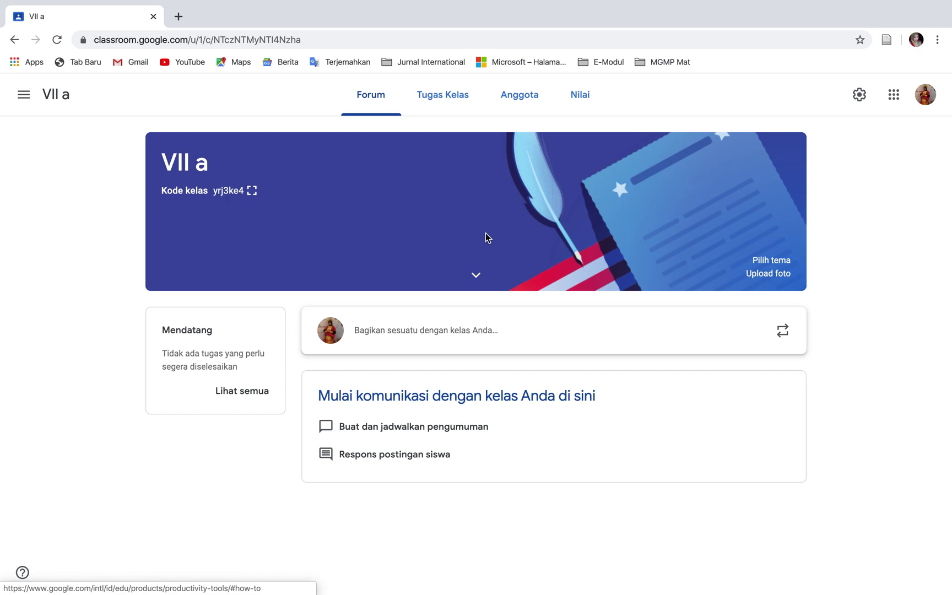
Return to the class overview and create another class named "VII b" with the subject "Matematika", accepting the school-use notice
{"action": "left_click", "coordinate": [24, 97]}
{"action": "left_click", "coordinate": [76, 106]}
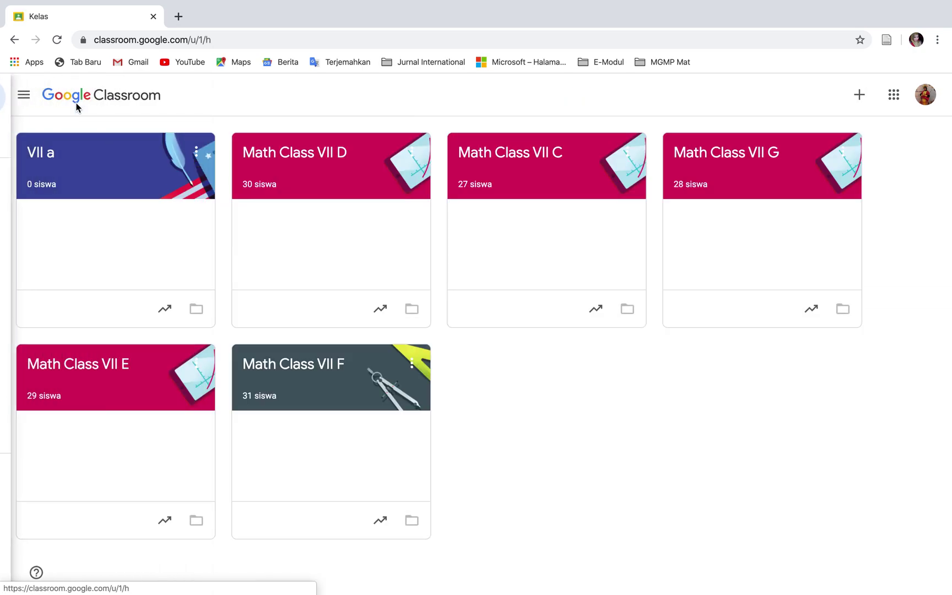
{"action": "left_click", "coordinate": [861, 100]}
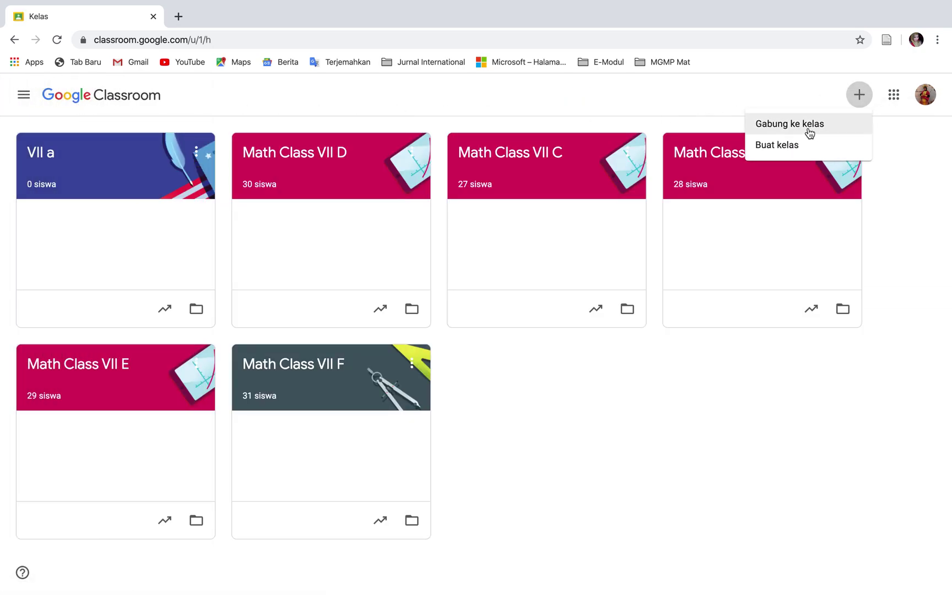
{"action": "left_click", "coordinate": [788, 144]}
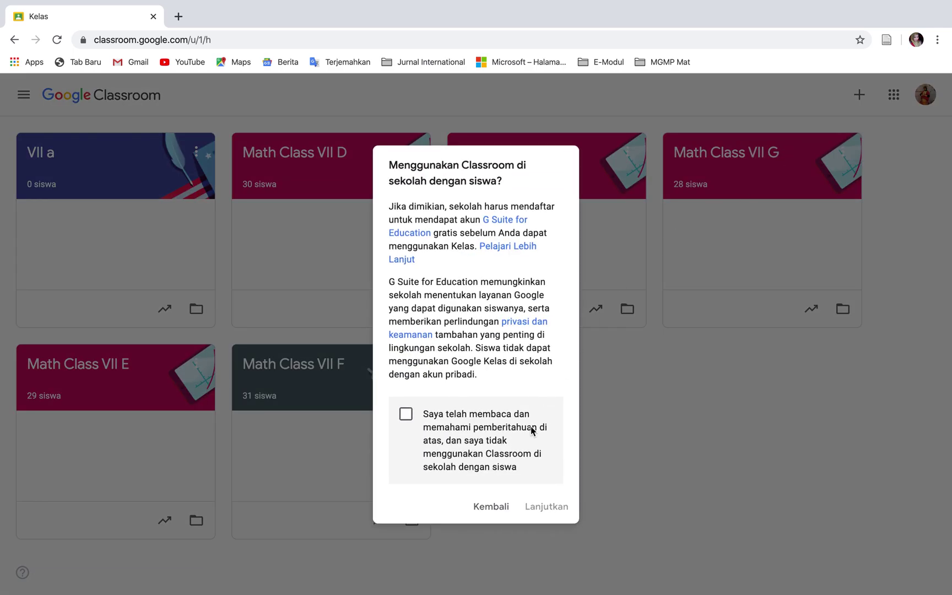
{"action": "left_click", "coordinate": [406, 415]}
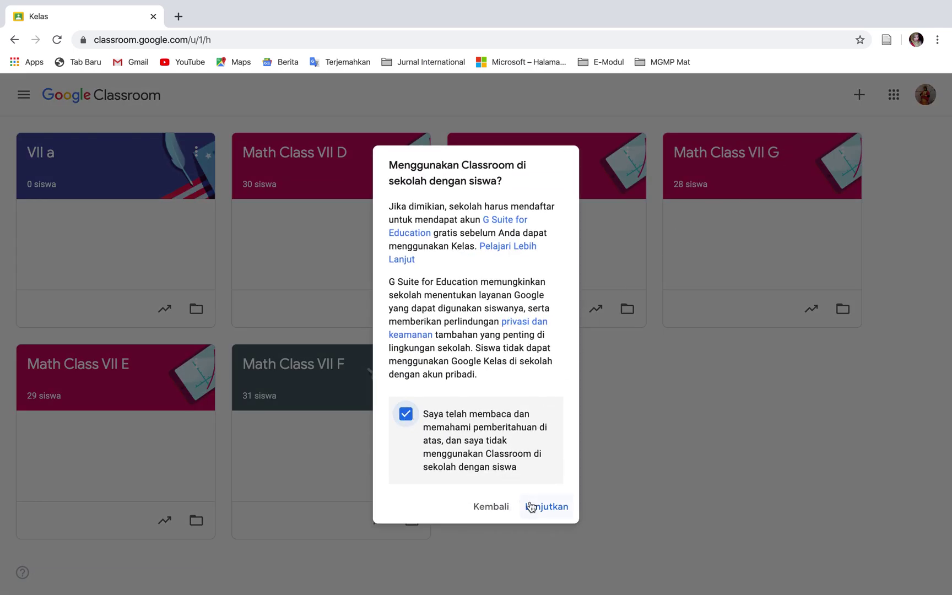
{"action": "left_click", "coordinate": [530, 505]}
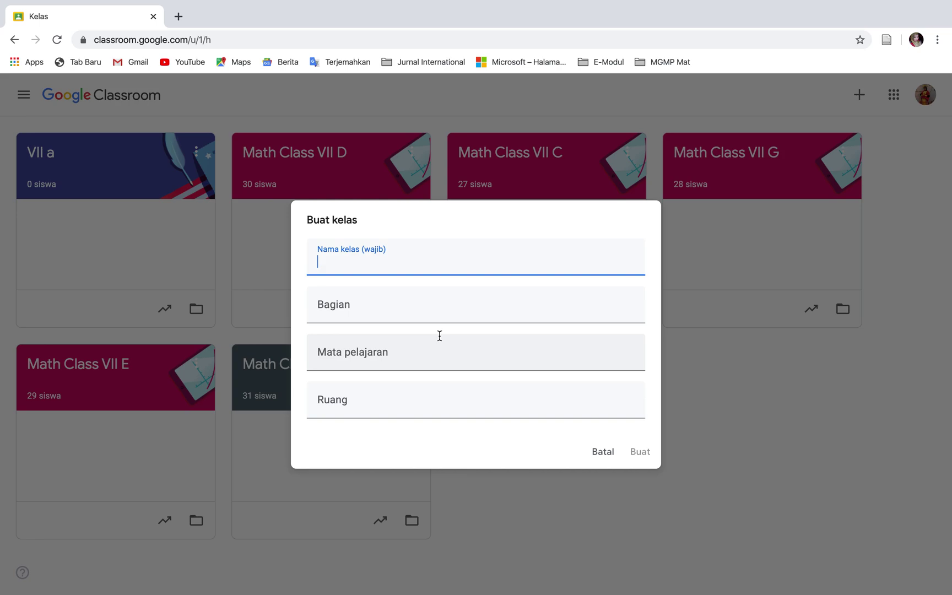
{"action": "type", "text": "VII b"}
{"action": "left_click", "coordinate": [441, 361]}
{"action": "type", "text": "Matemat"}
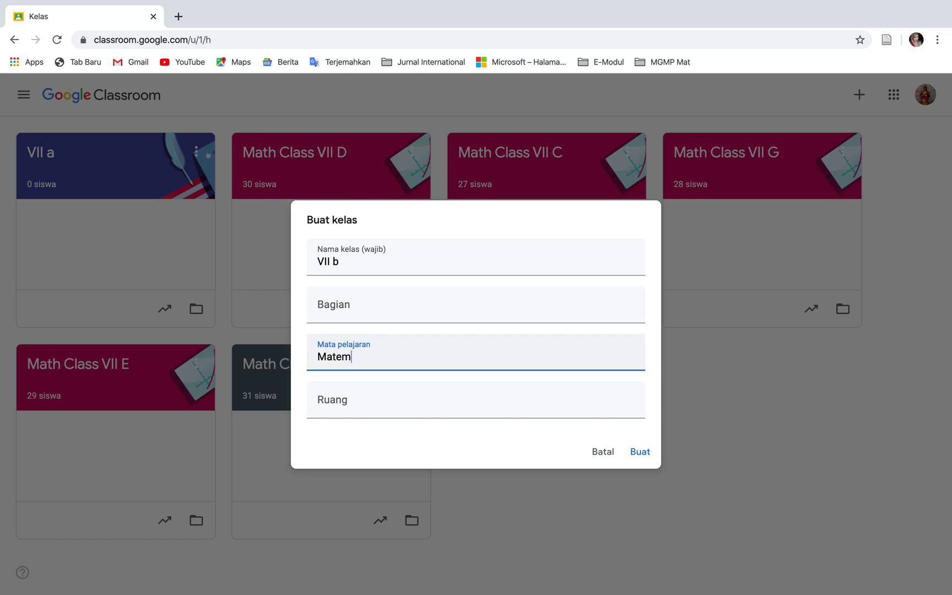
{"action": "type", "text": "ika"}
{"action": "left_click", "coordinate": [644, 455]}
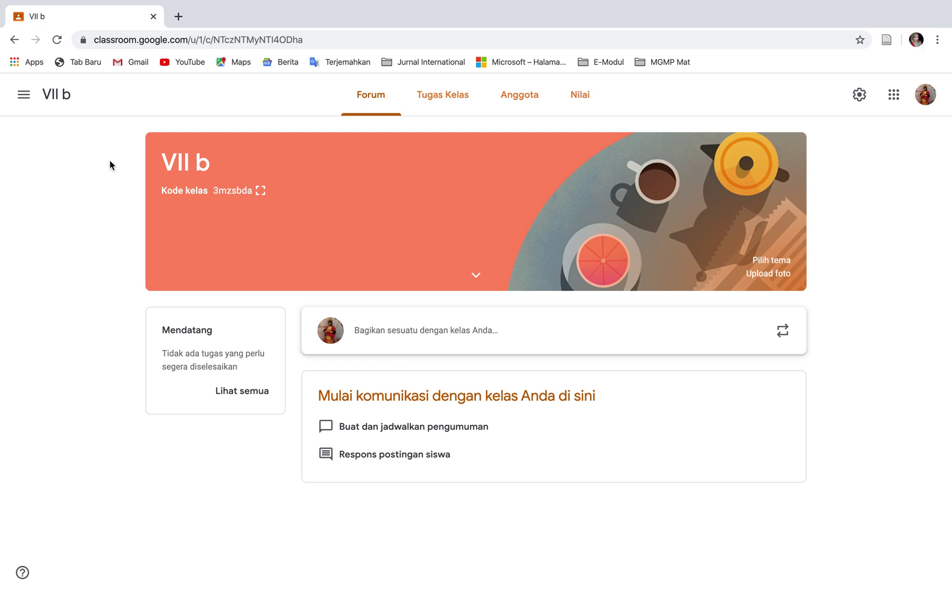
View the class list and the members of VII b, then open the student invitation form and cancel it
{"action": "left_click", "coordinate": [25, 94]}
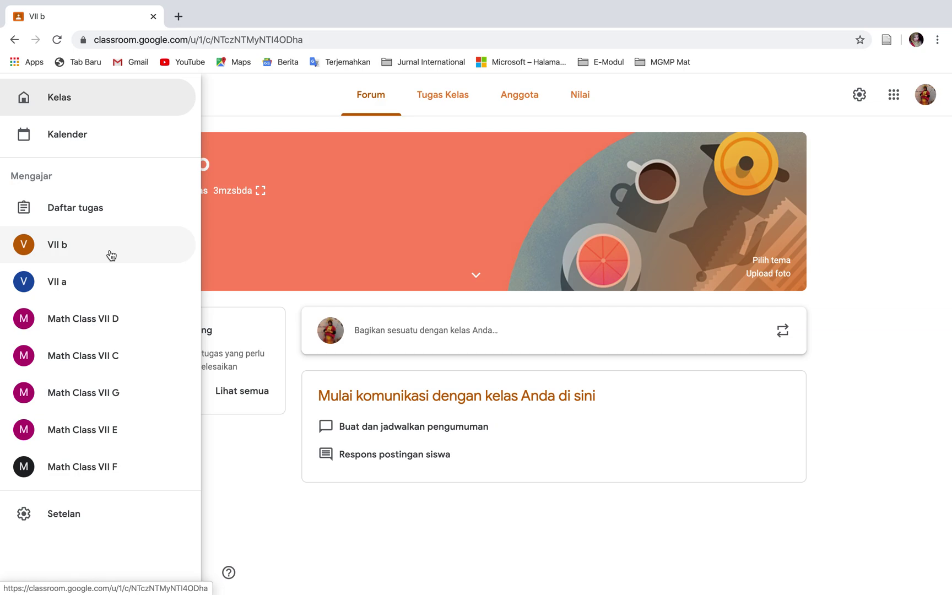
{"action": "left_click", "coordinate": [308, 246]}
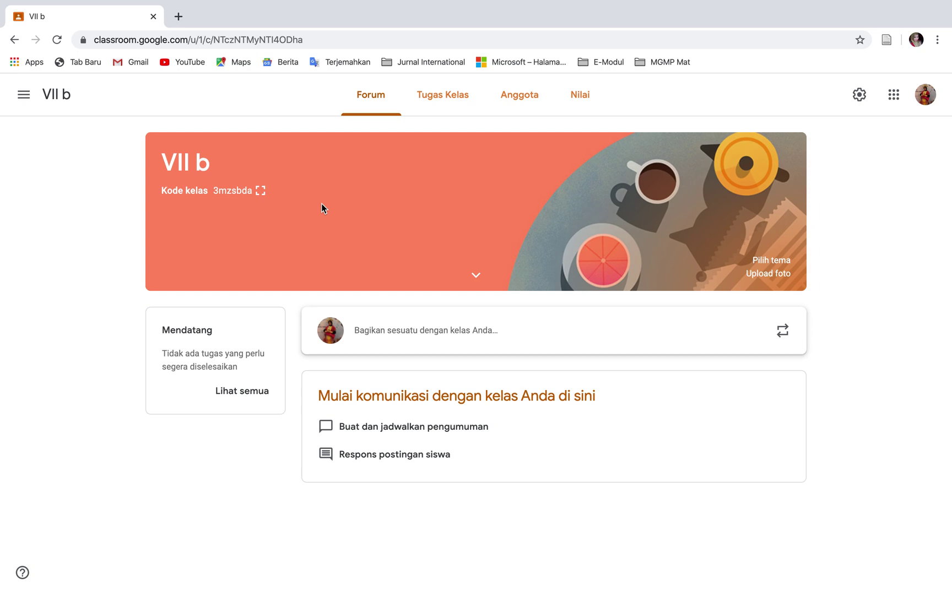
{"action": "left_click", "coordinate": [530, 94]}
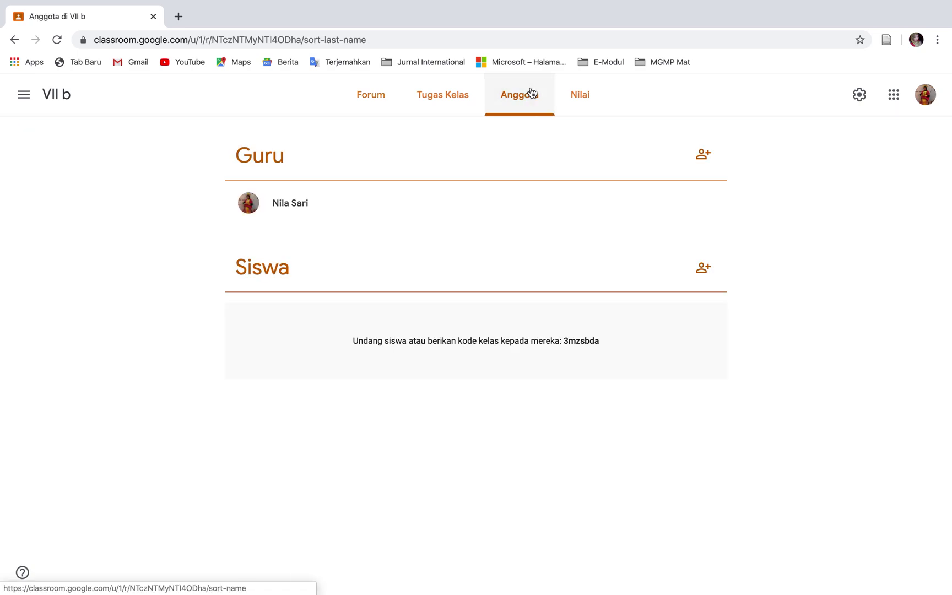
{"action": "left_click", "coordinate": [704, 267]}
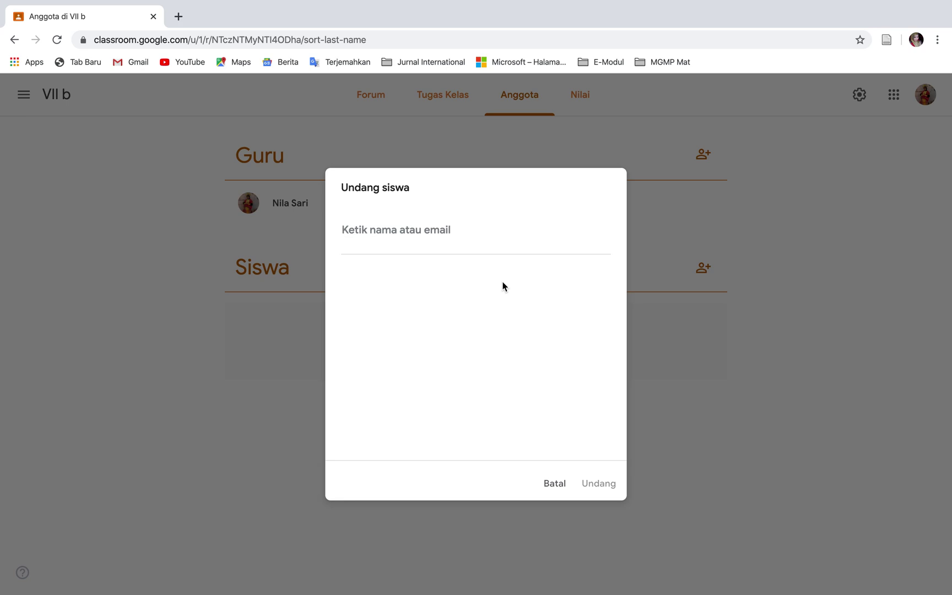
{"action": "left_click", "coordinate": [558, 486]}
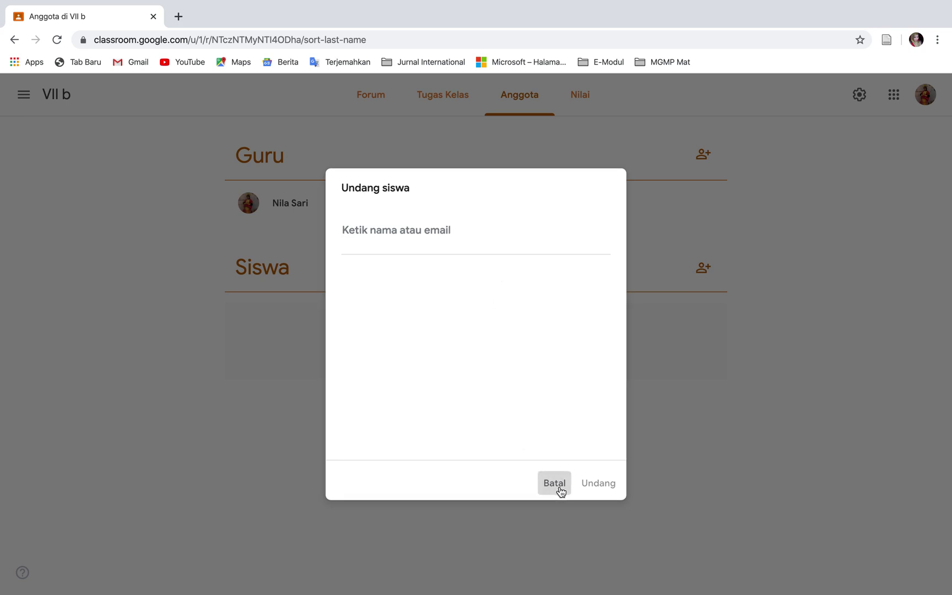
Return to the VII b forum, display its class code enlarged, and close the code view
{"action": "left_click", "coordinate": [373, 98]}
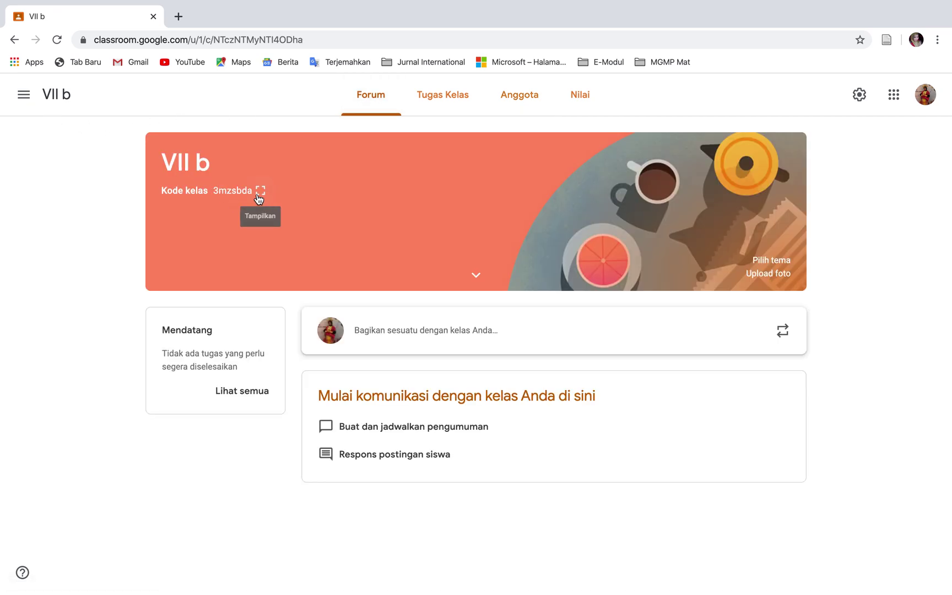
{"action": "left_click", "coordinate": [261, 190]}
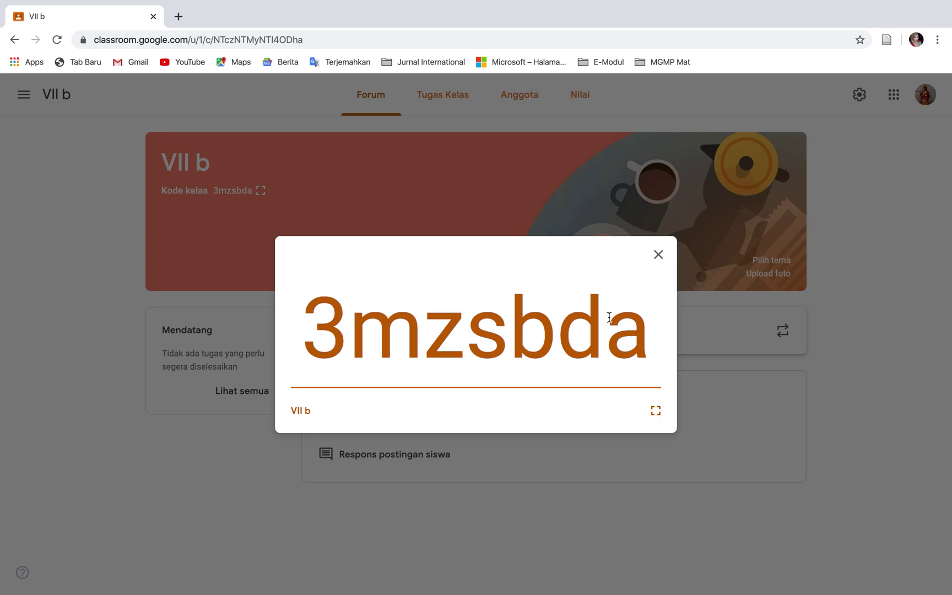
{"action": "left_click", "coordinate": [659, 256]}
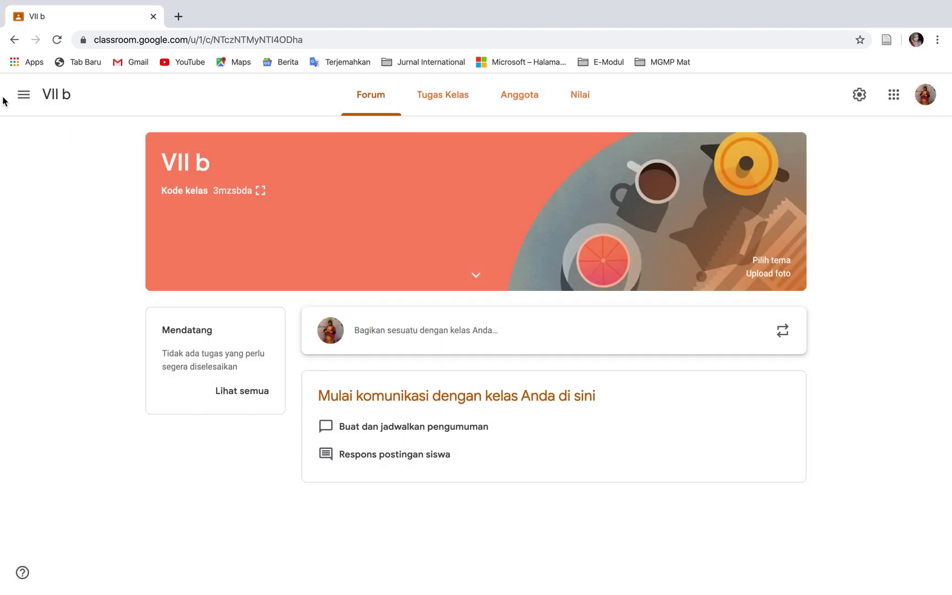
Open class VII a, display its class code enlarged, and close the code view
{"action": "left_click", "coordinate": [22, 97]}
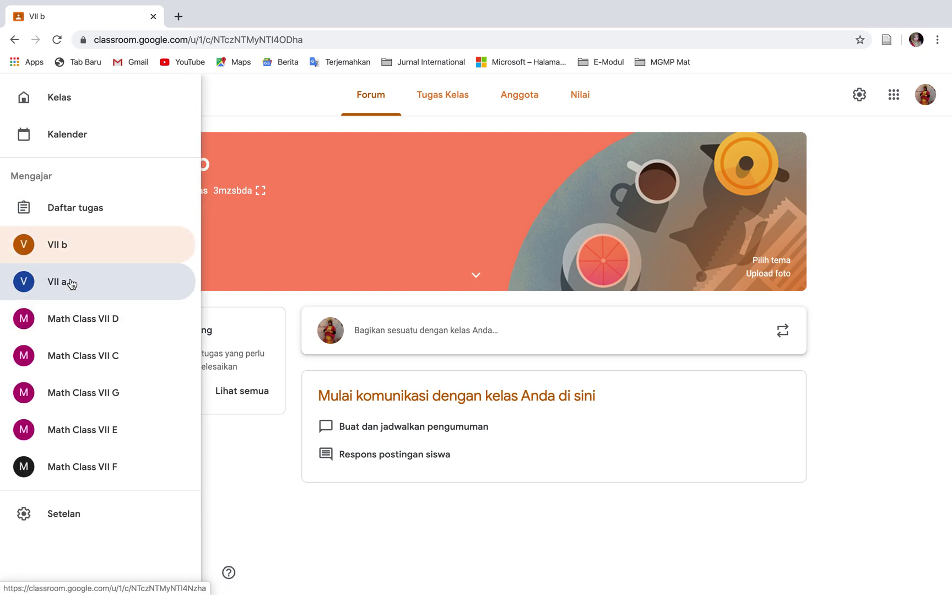
{"action": "left_click", "coordinate": [67, 281]}
{"action": "left_click", "coordinate": [252, 196]}
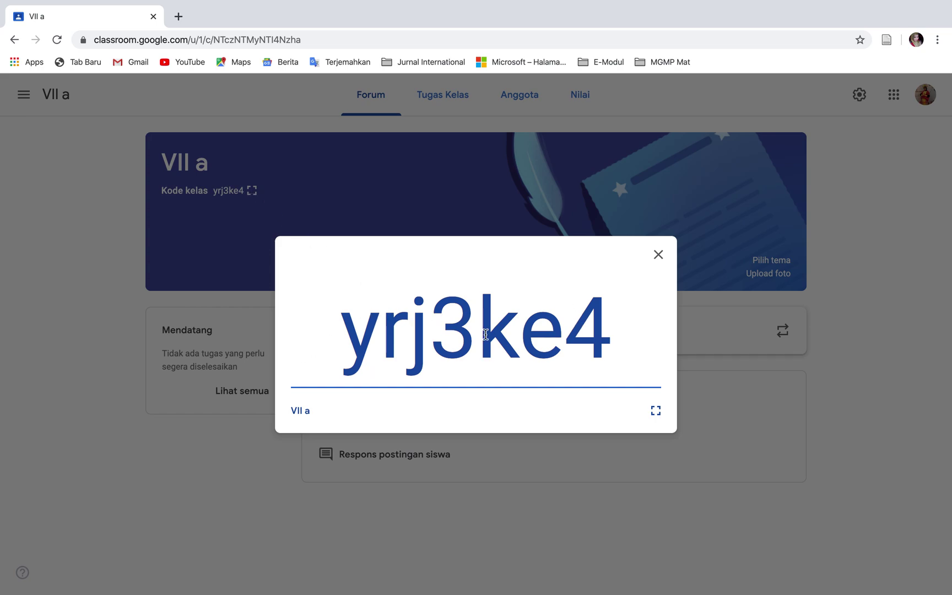
{"action": "left_click", "coordinate": [659, 257]}
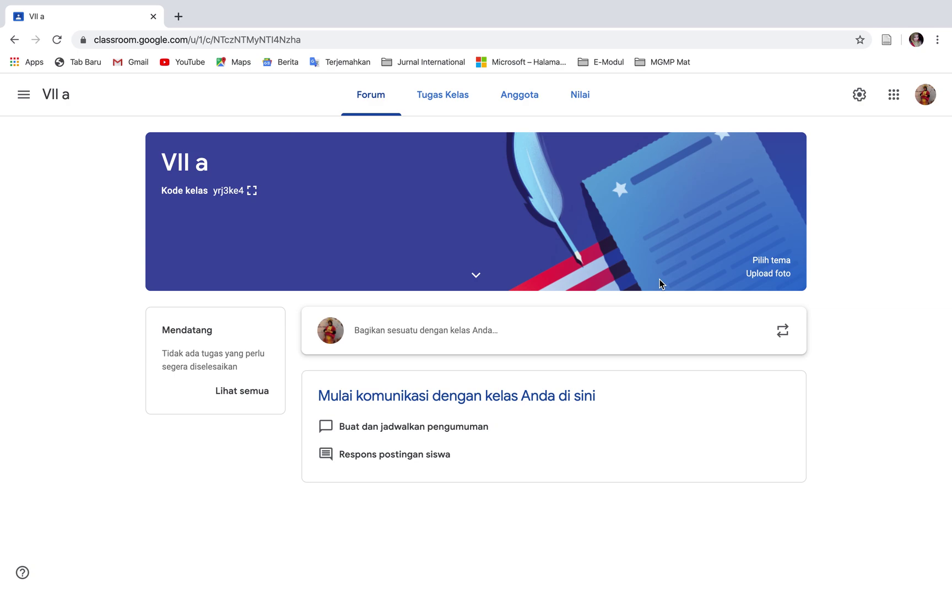
Open the classwork of class VII a and start a new material post
{"action": "left_click", "coordinate": [441, 108]}
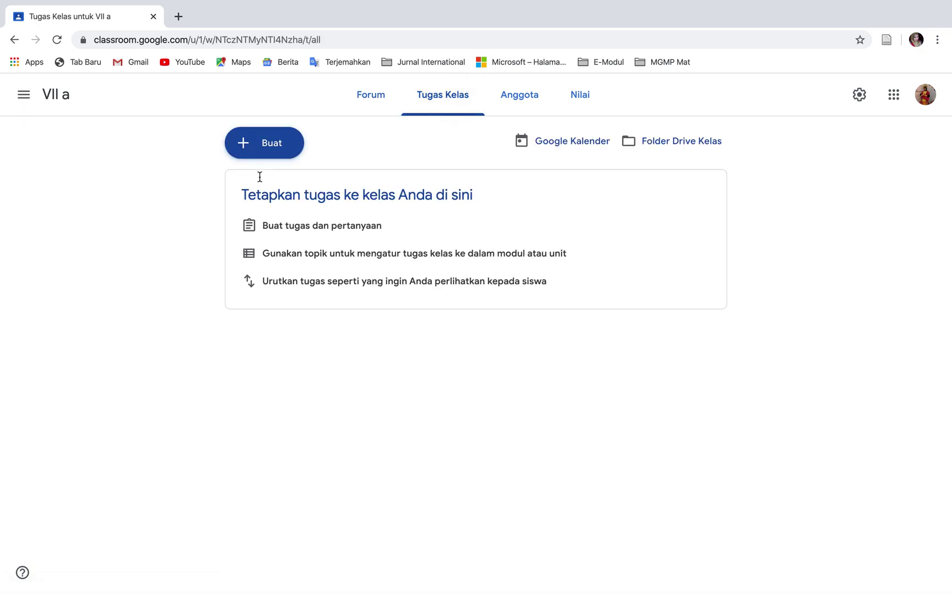
{"action": "left_click", "coordinate": [264, 144]}
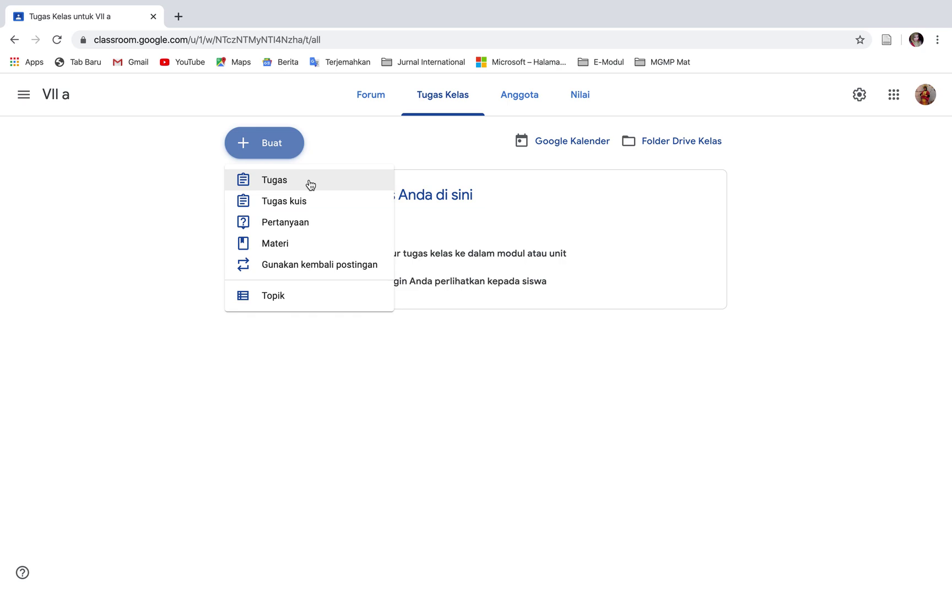
{"action": "left_click", "coordinate": [322, 247]}
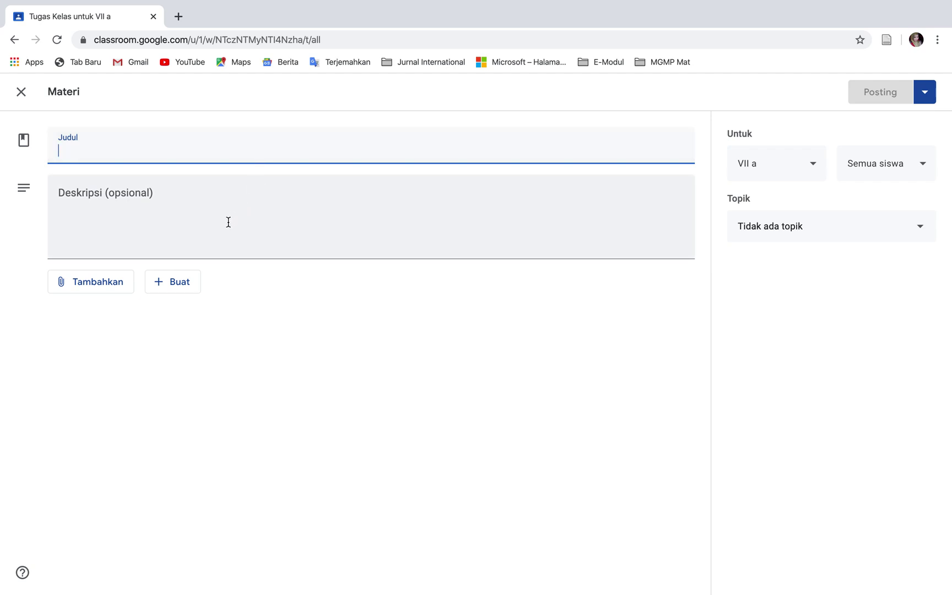
Attach the PDF "Kelas VII Matematika BS Sem2.pdf" from My Drive in Google Drive to the material
{"action": "left_click", "coordinate": [123, 291]}
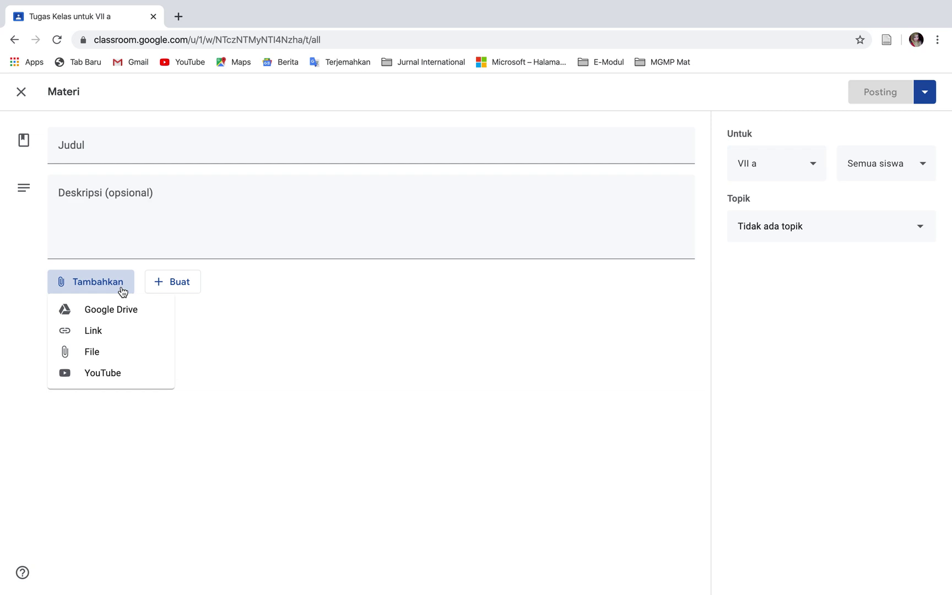
{"action": "left_click", "coordinate": [123, 311]}
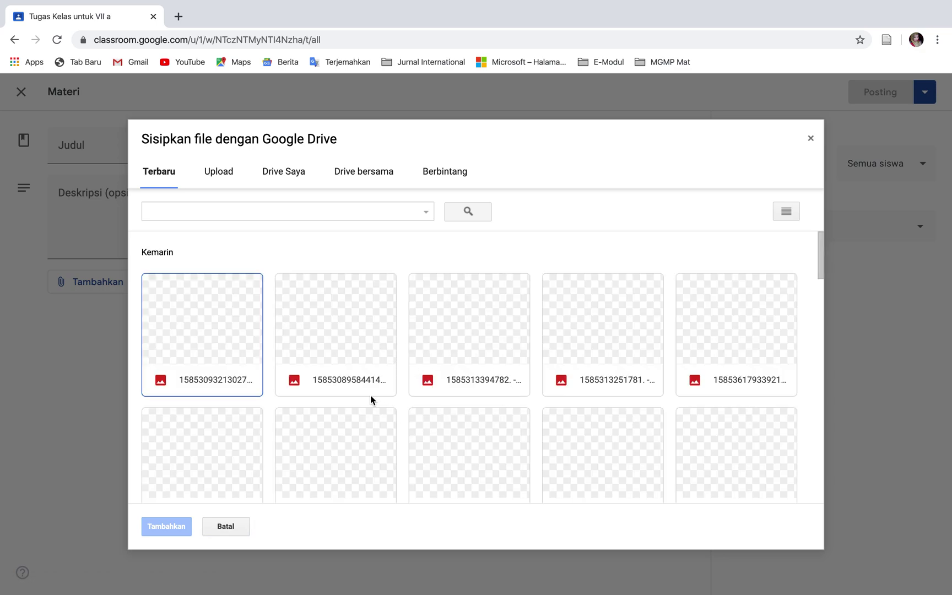
{"action": "scroll", "coordinate": [462, 353], "scroll_direction": "down", "scroll_amount": 5}
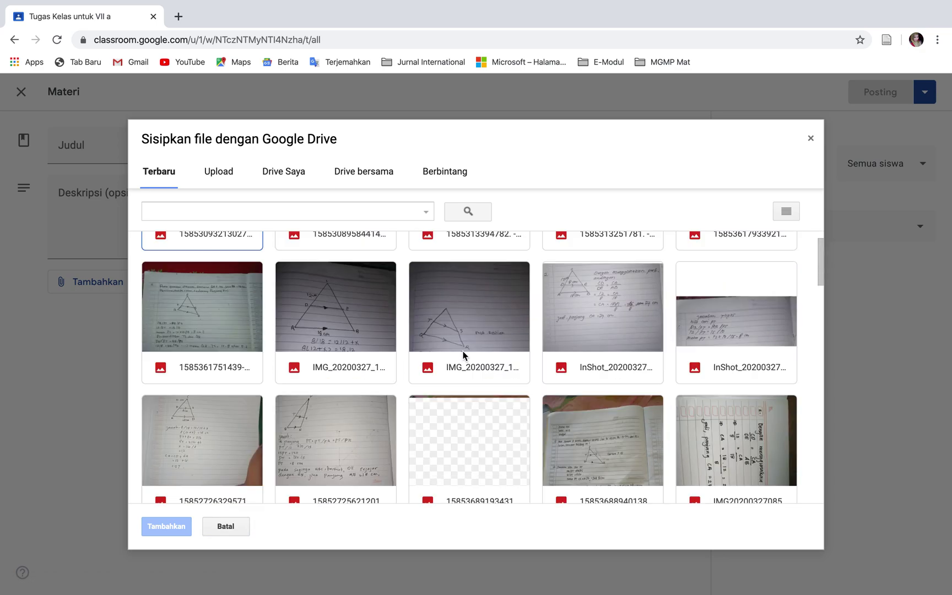
{"action": "scroll", "coordinate": [463, 356], "scroll_direction": "down", "scroll_amount": 8}
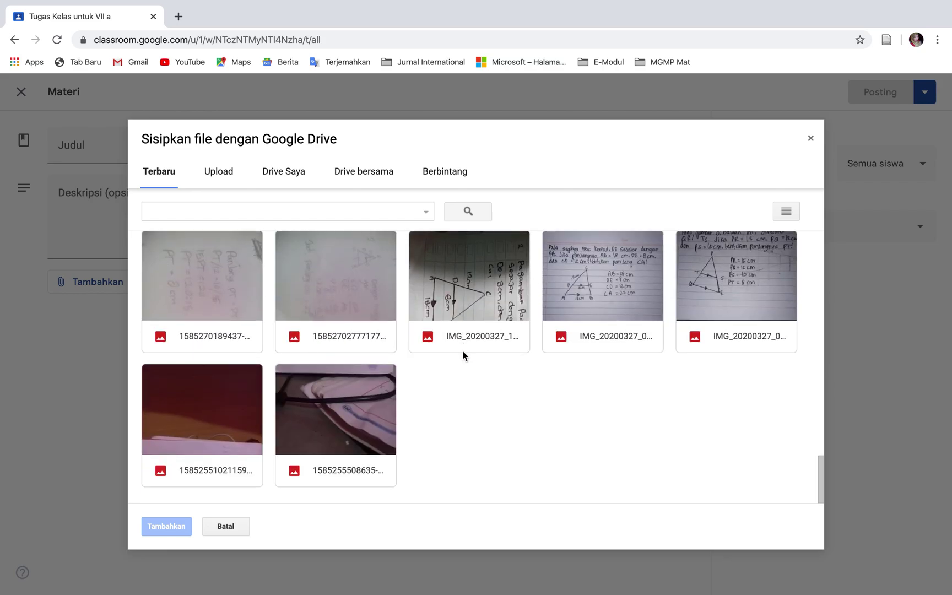
{"action": "scroll", "coordinate": [463, 352], "scroll_direction": "up", "scroll_amount": 10}
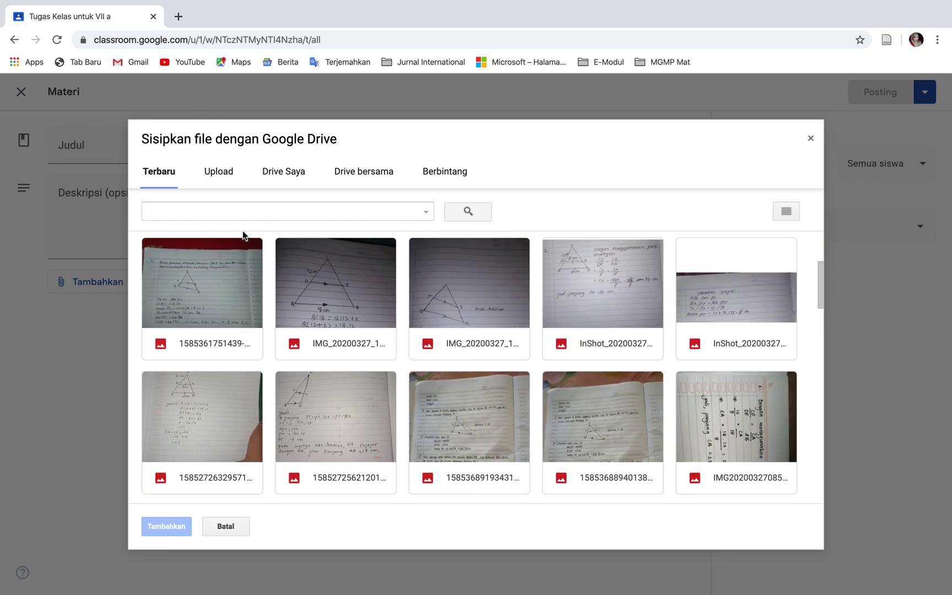
{"action": "left_click", "coordinate": [212, 181]}
{"action": "left_click", "coordinate": [289, 176]}
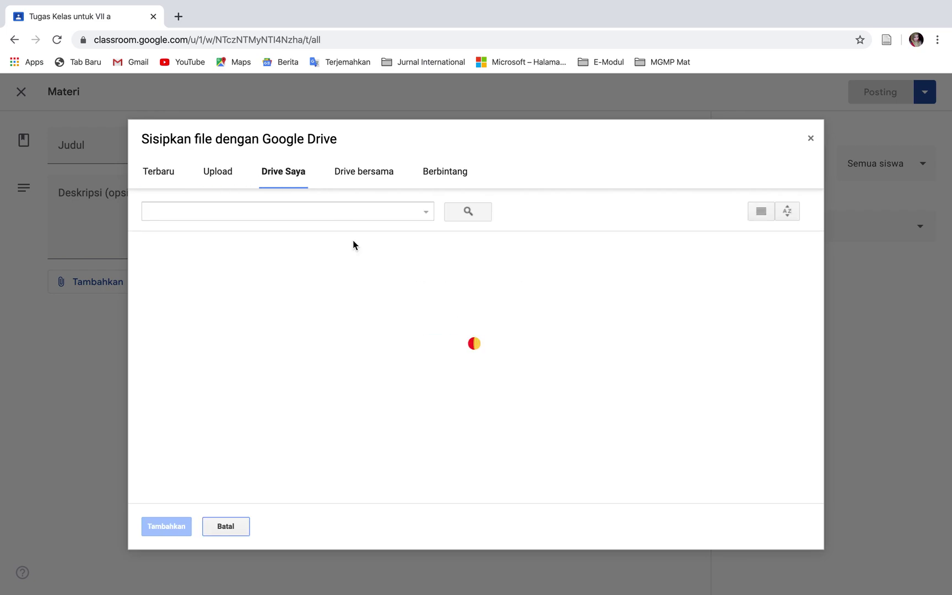
{"action": "scroll", "coordinate": [298, 358], "scroll_direction": "down", "scroll_amount": 1}
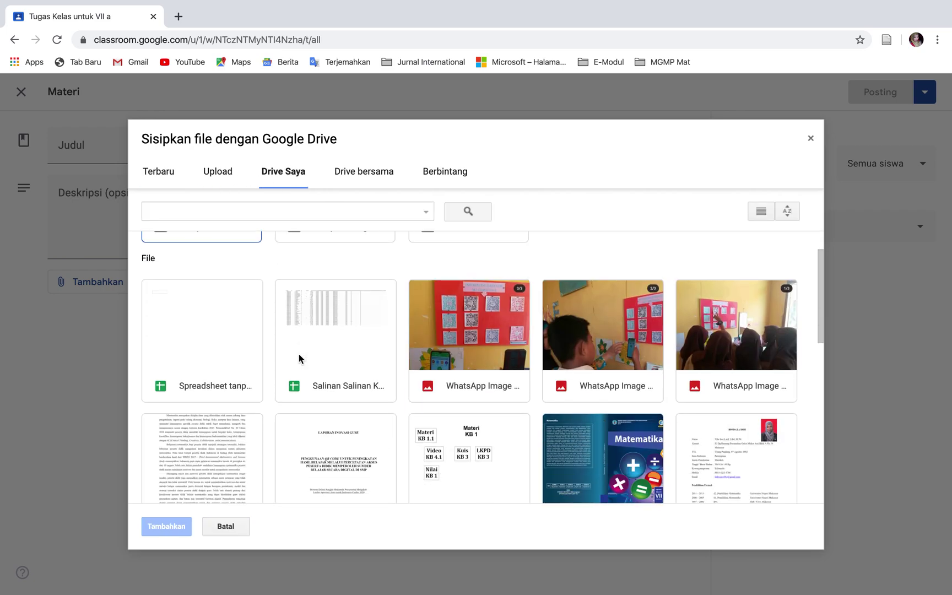
{"action": "scroll", "coordinate": [298, 355], "scroll_direction": "down", "scroll_amount": 1}
{"action": "left_click", "coordinate": [615, 396]}
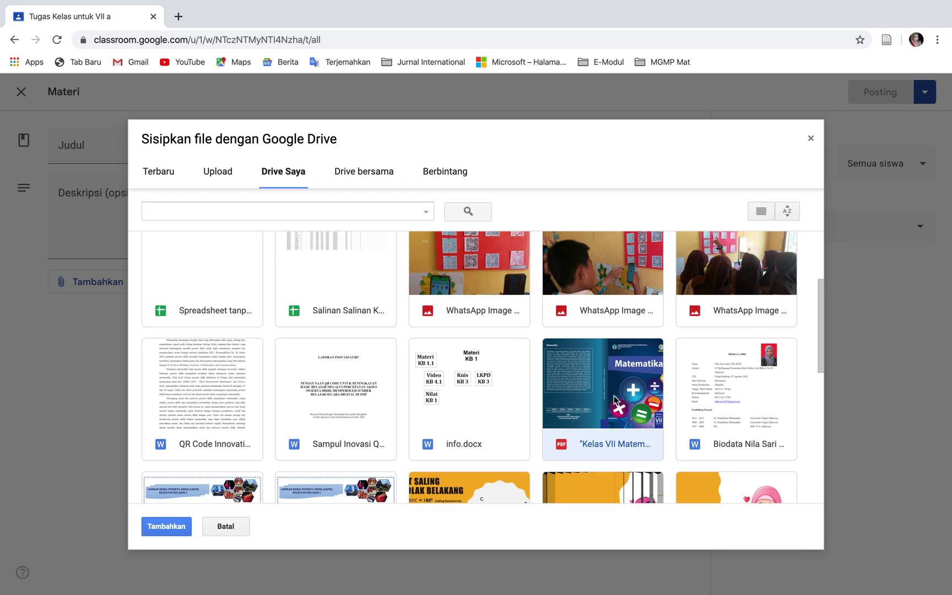
{"action": "left_click", "coordinate": [163, 527]}
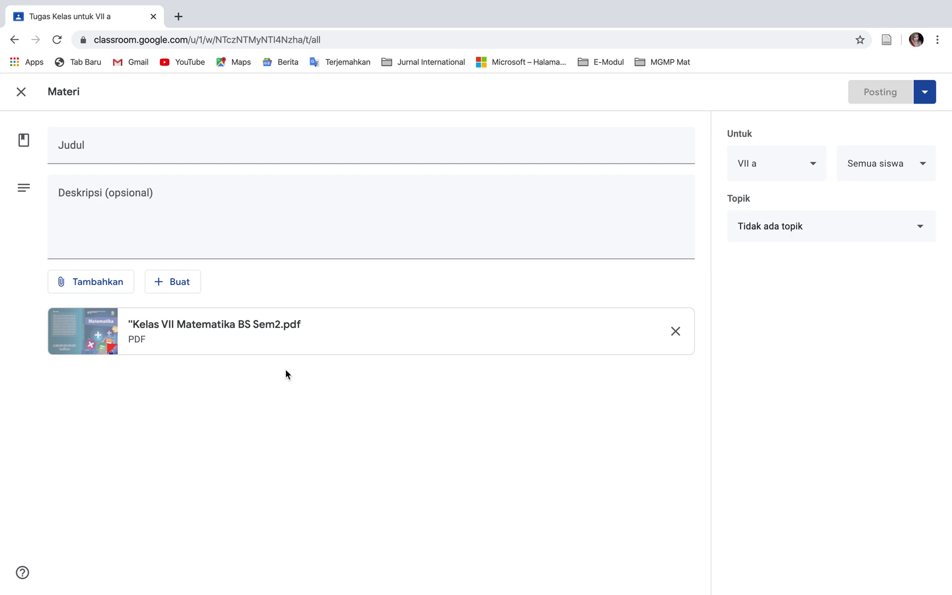
Title the material "Matematika Pertemuan 1" and enter the description "Pelajarilah halaman 122-125"
{"action": "left_click", "coordinate": [171, 154]}
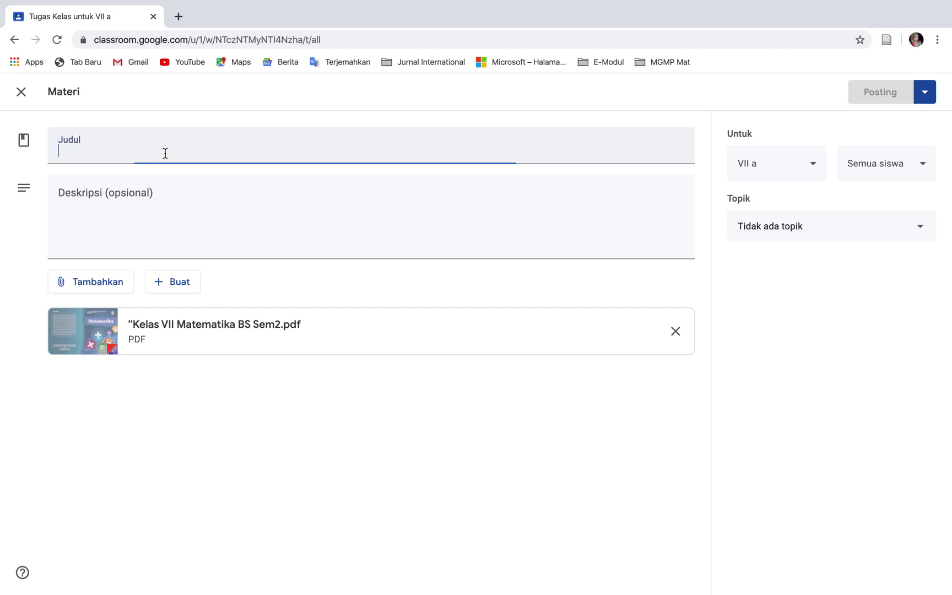
{"action": "type", "text": "Bu"}
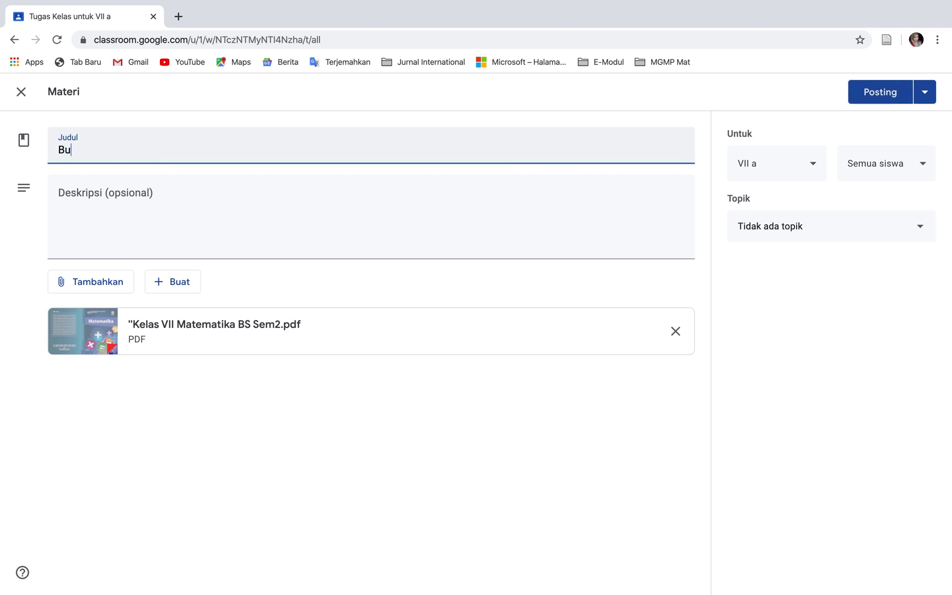
{"action": "key", "text": "BackSpace"}
{"action": "key", "text": "BackSpace"}
{"action": "type", "text": "Matematika Pertemuan 1"}
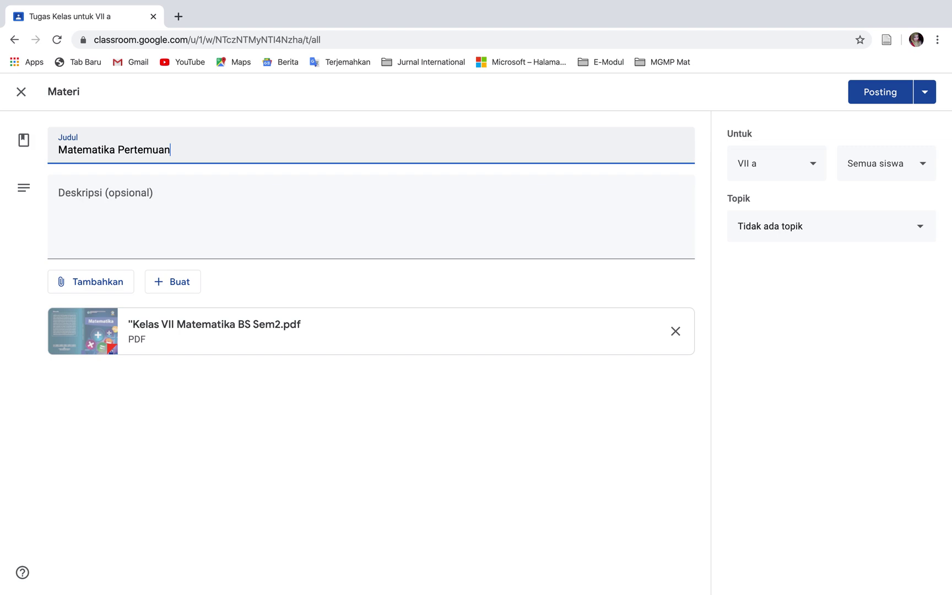
{"action": "left_click", "coordinate": [137, 196]}
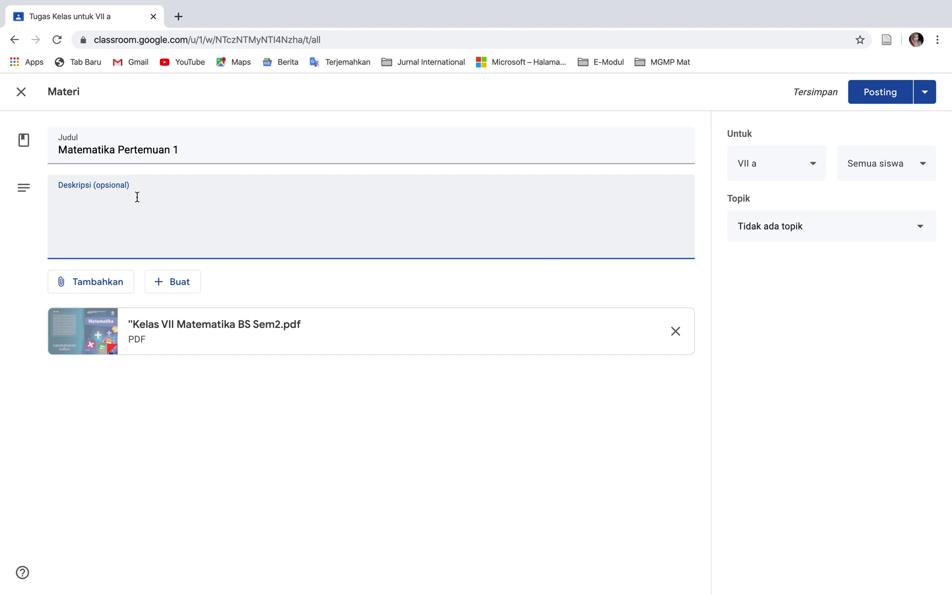
{"action": "type", "text": "Pelajarilah ha"}
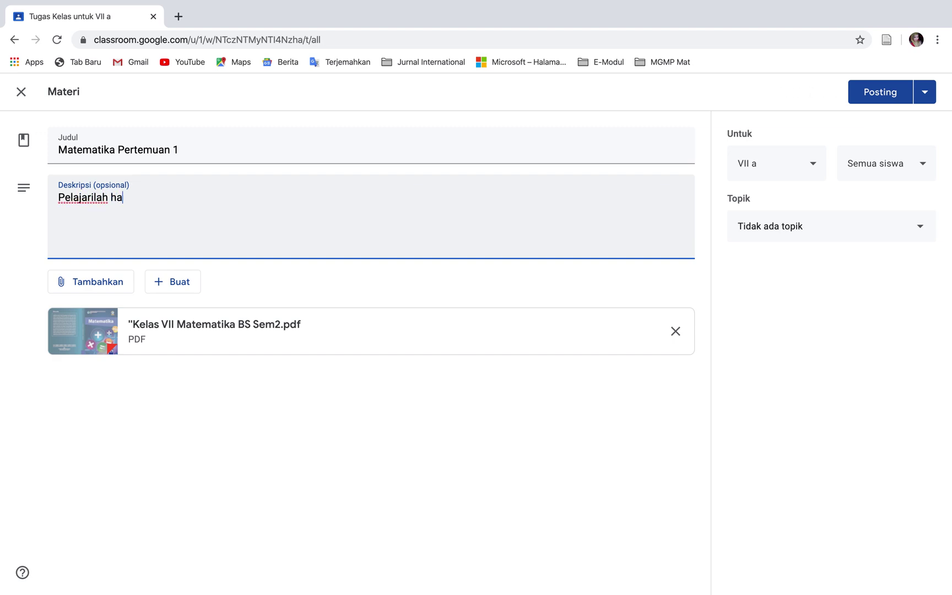
{"action": "type", "text": "laman 122-125"}
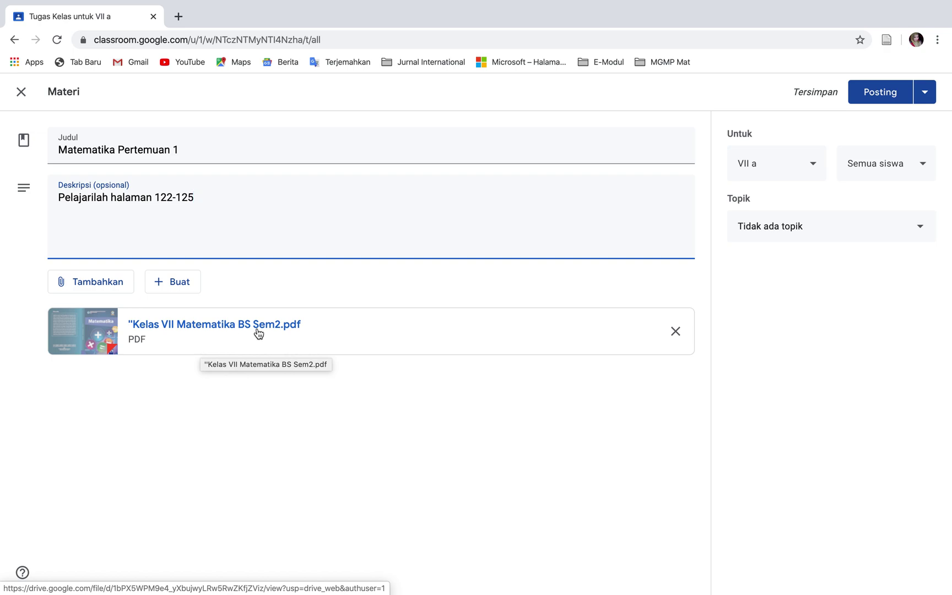
Add class VII b as a recipient of the material and create the topic "Bab 7 Garis dan sudut" for it
{"action": "left_click", "coordinate": [814, 166]}
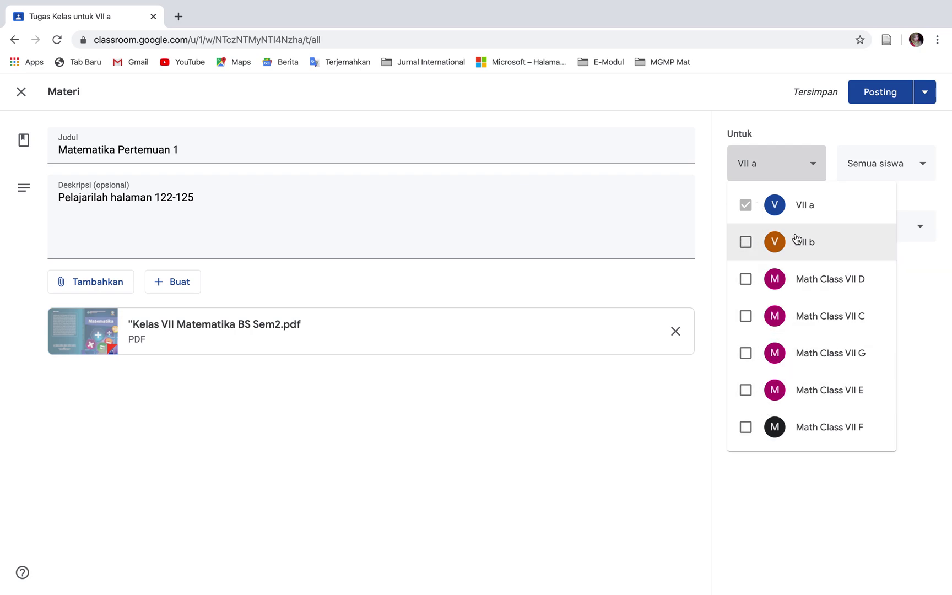
{"action": "left_click", "coordinate": [746, 242]}
{"action": "left_click", "coordinate": [883, 170]}
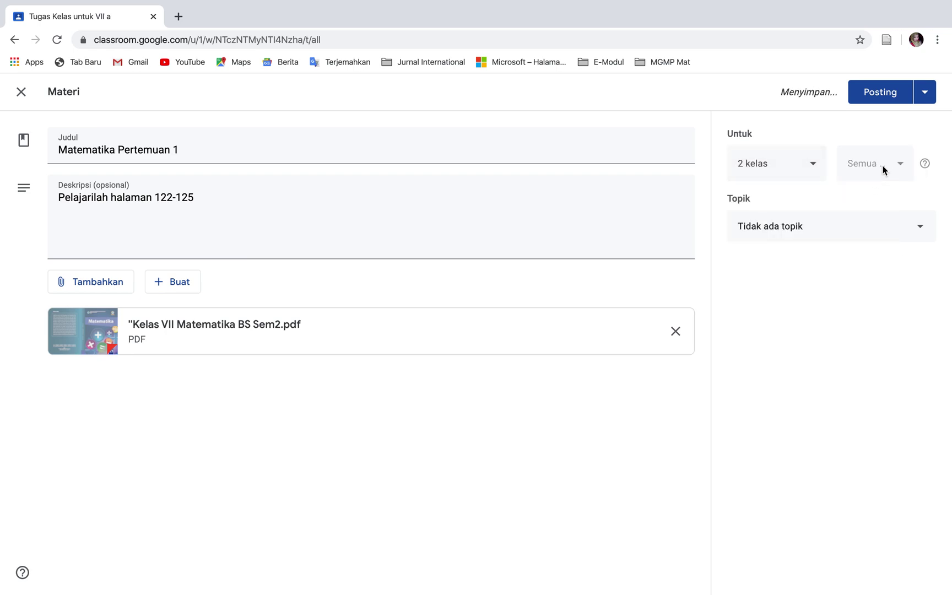
{"action": "left_click", "coordinate": [918, 231]}
{"action": "left_click", "coordinate": [855, 267]}
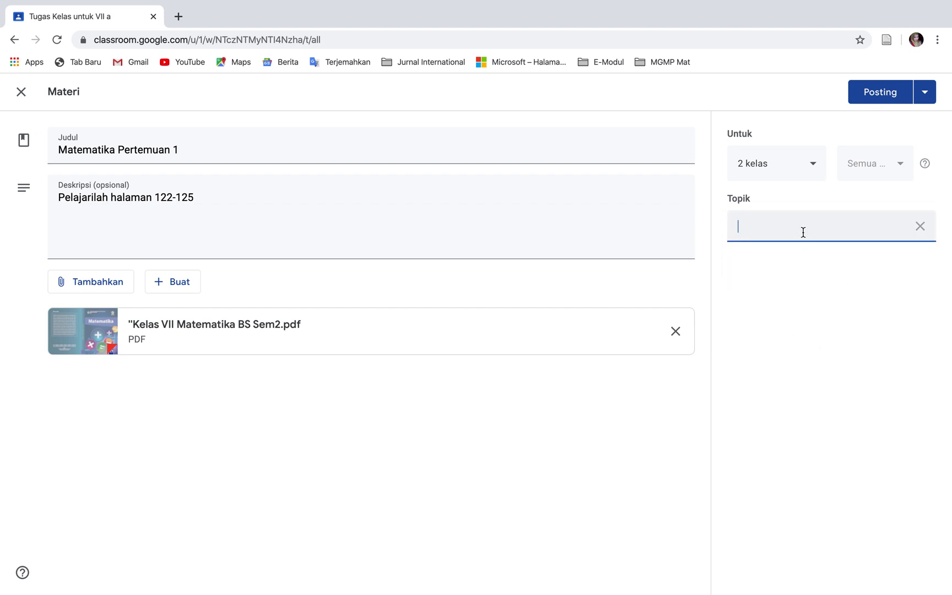
{"action": "type", "text": "Bab 7 Garis dan sudut"}
Review the publishing options and post the material to both classes immediately
{"action": "left_click", "coordinate": [927, 98]}
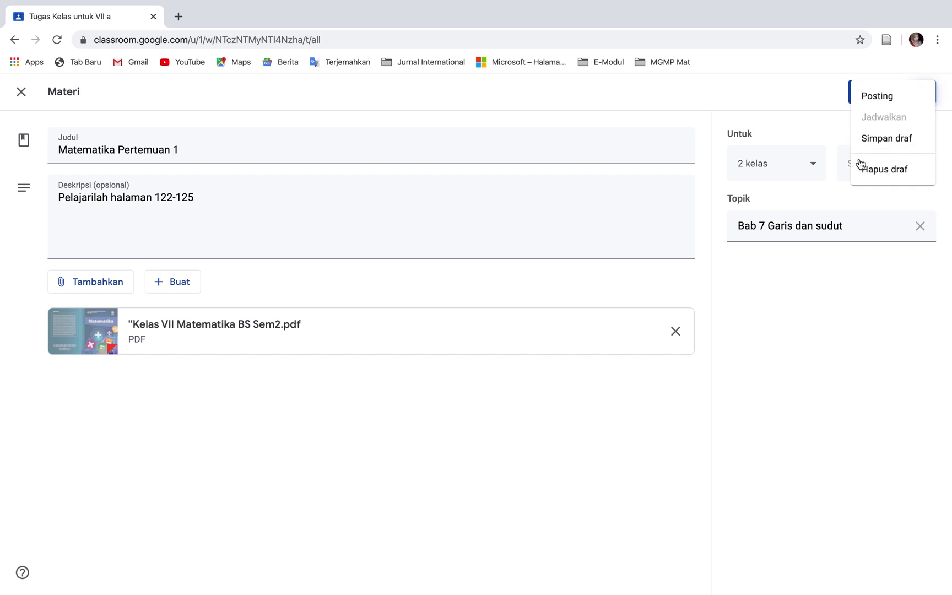
{"action": "left_click", "coordinate": [818, 106]}
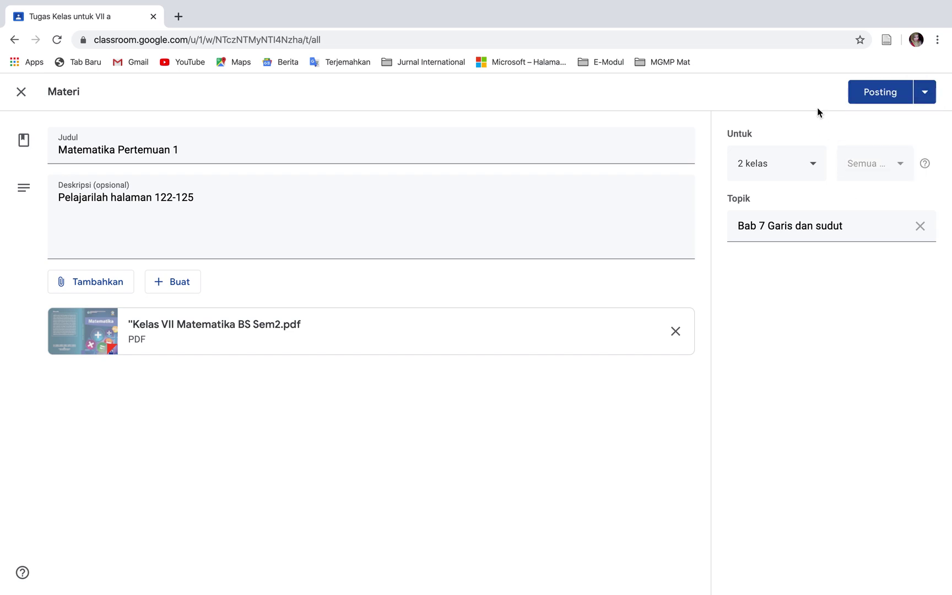
{"action": "left_click", "coordinate": [870, 94]}
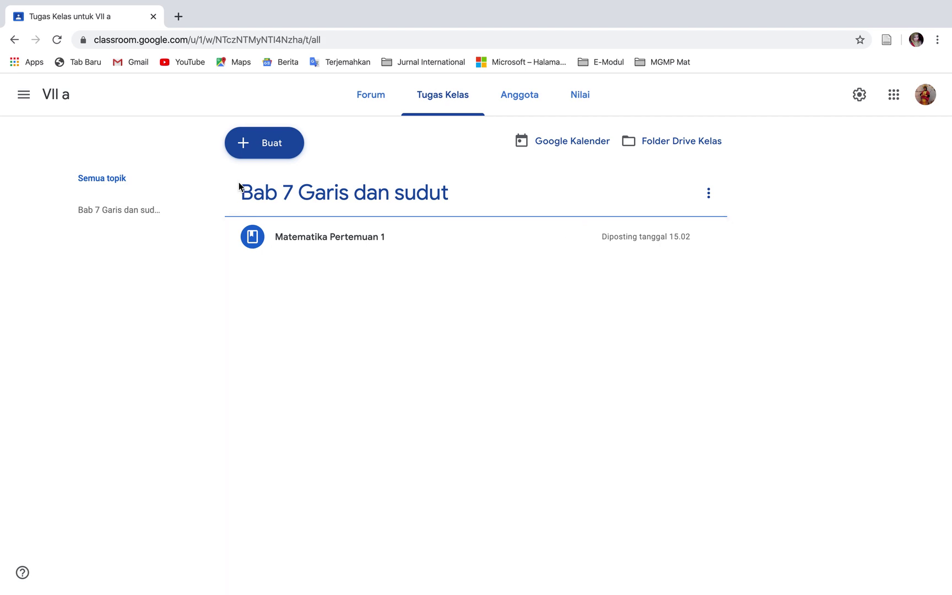
Start a new assignment titled "LK 1" with the instructions "Silahkan menuliskan jawaban dari tugas berikut ini"
{"action": "left_click", "coordinate": [293, 153]}
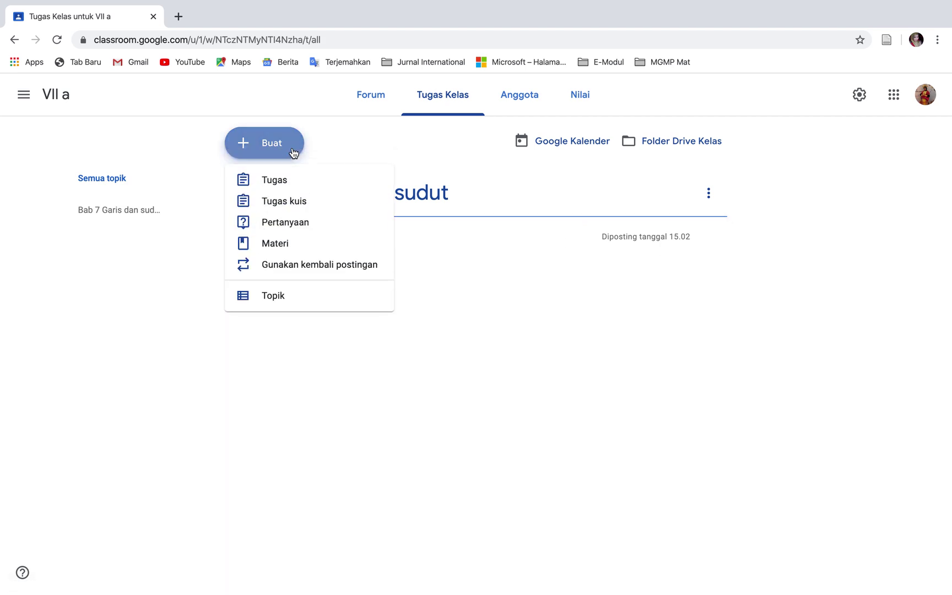
{"action": "left_click", "coordinate": [283, 183]}
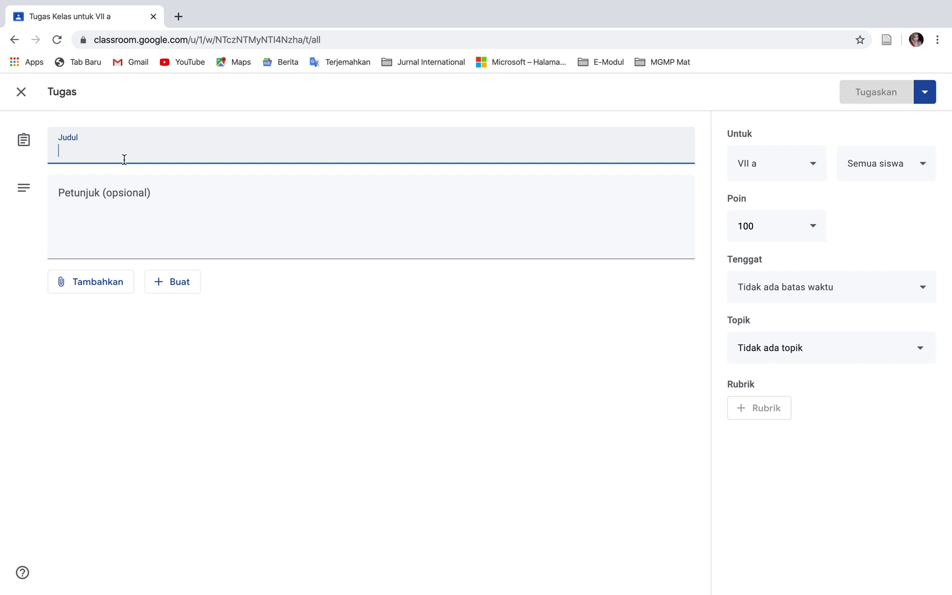
{"action": "type", "text": "LK 2"}
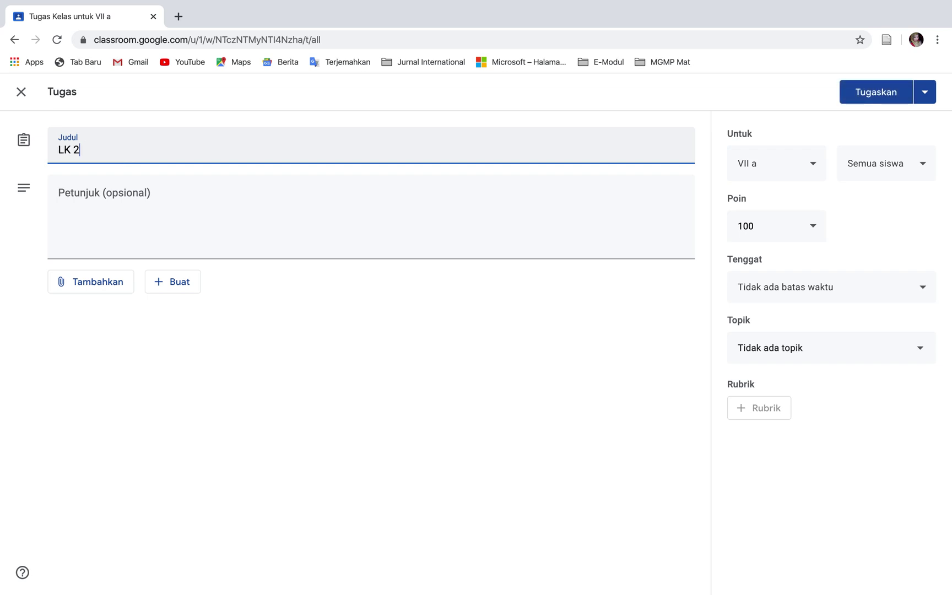
{"action": "key", "text": "BackSpace"}
{"action": "type", "text": "1"}
{"action": "left_click", "coordinate": [114, 209]}
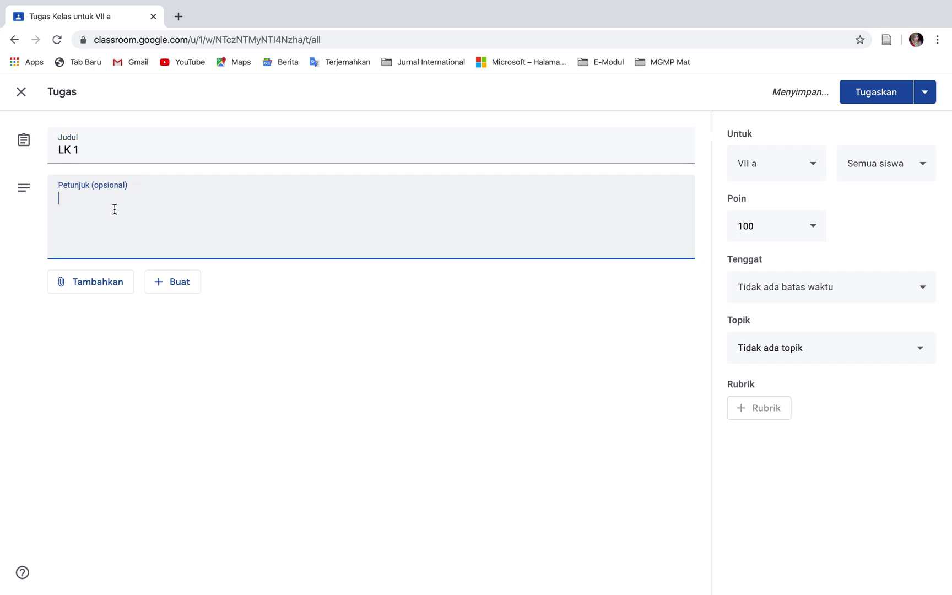
{"action": "type", "text": "Silahkan me"}
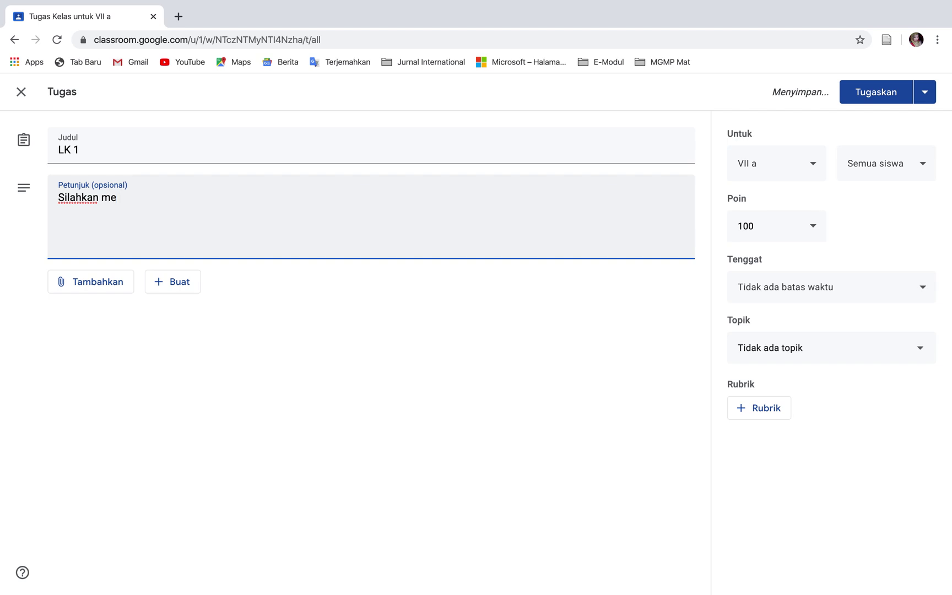
{"action": "type", "text": "nuliska"}
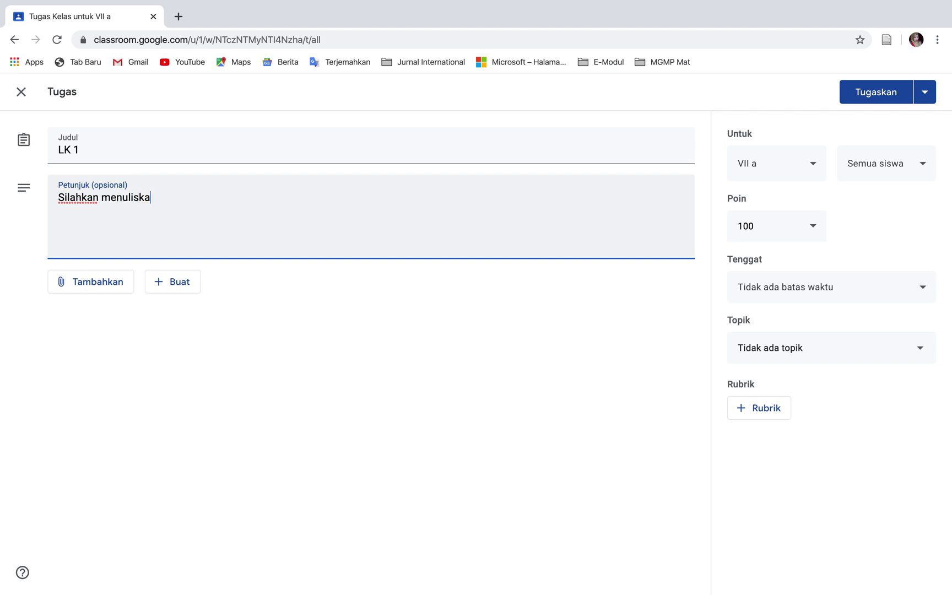
{"action": "type", "text": "n jawaban dari tugas berikut ini"}
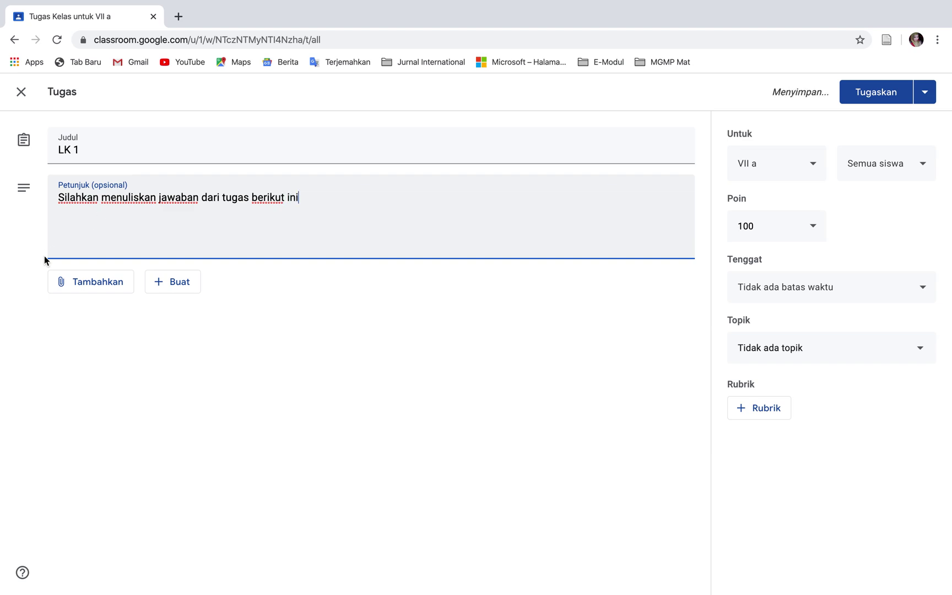
{"action": "left_click", "coordinate": [157, 286]}
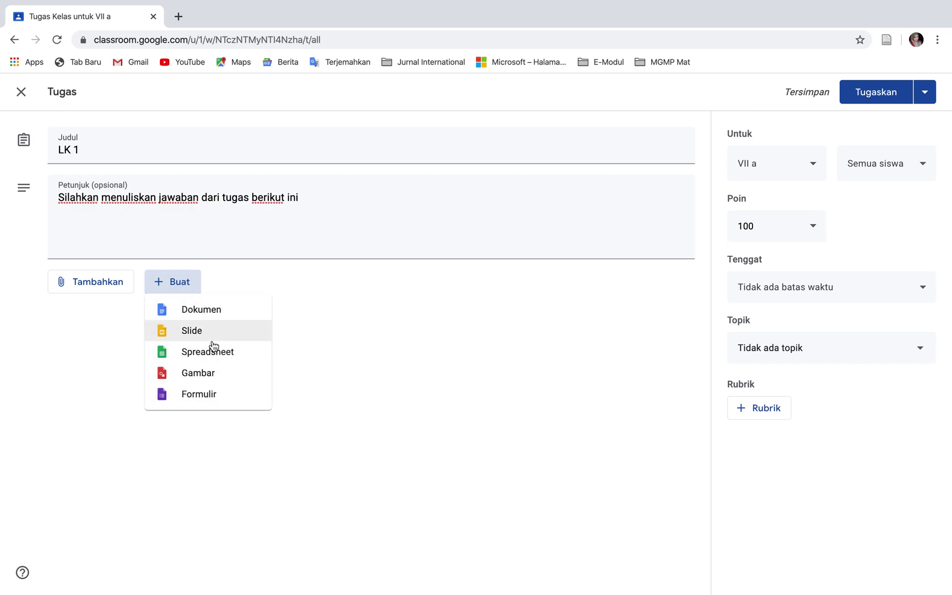
{"action": "left_click", "coordinate": [95, 283]}
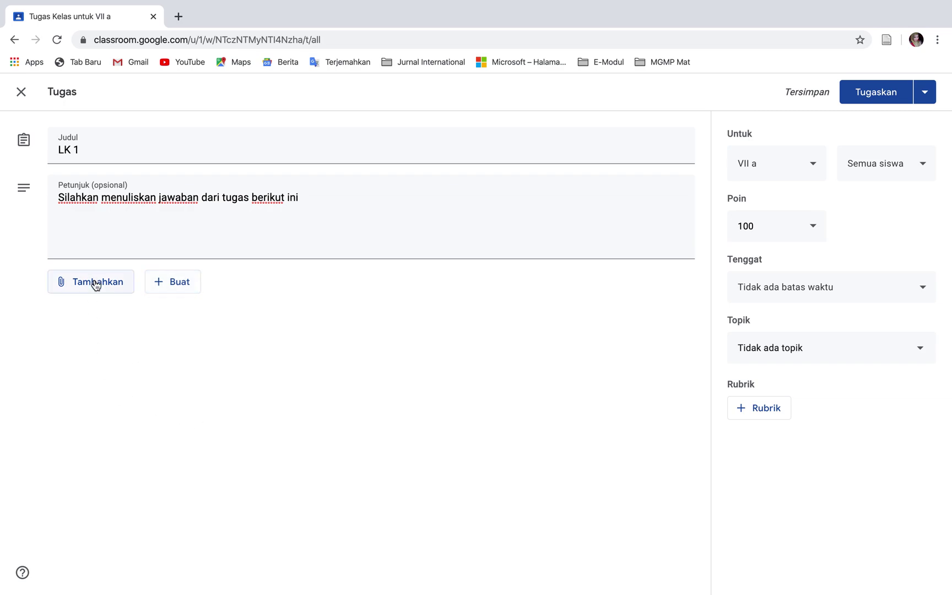
{"action": "left_click", "coordinate": [96, 283]}
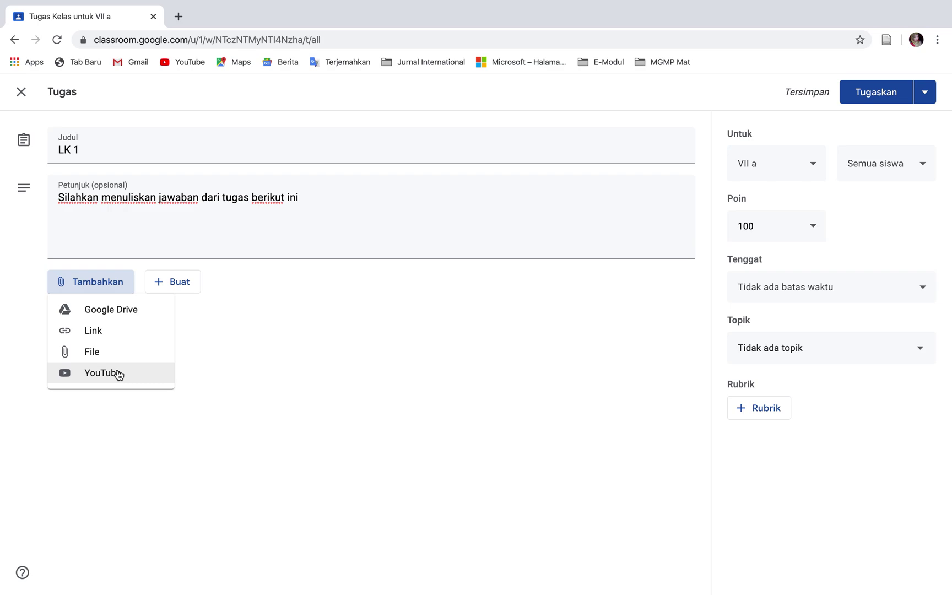
{"action": "left_click", "coordinate": [435, 259]}
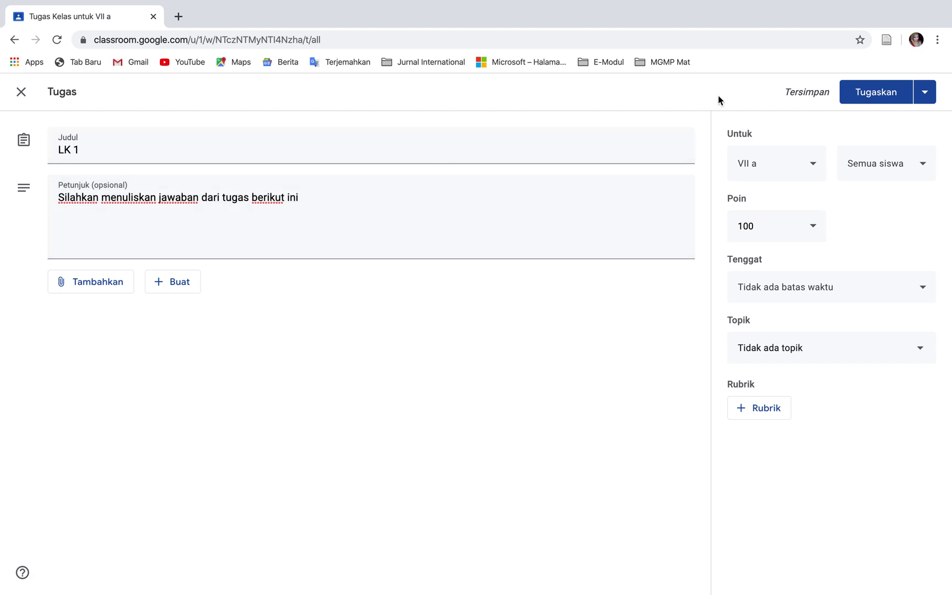
Review the recipient class, student and points options available for the assignment
{"action": "left_click", "coordinate": [811, 170]}
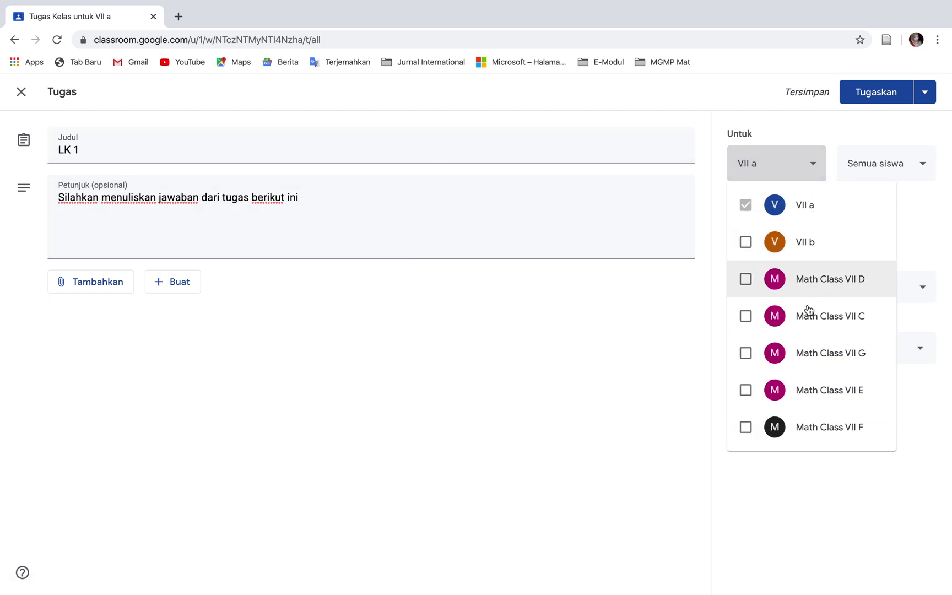
{"action": "left_click", "coordinate": [914, 189]}
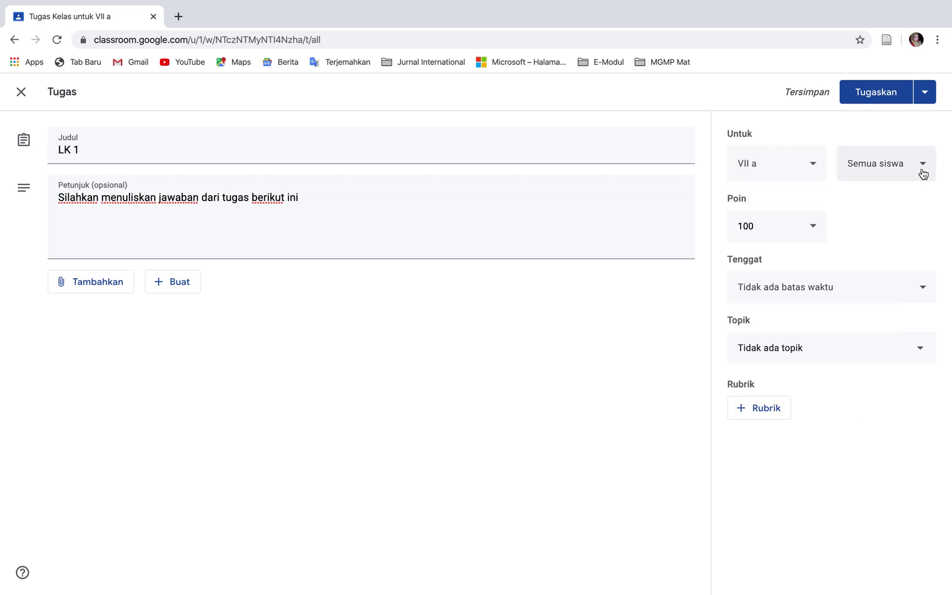
{"action": "left_click", "coordinate": [923, 176]}
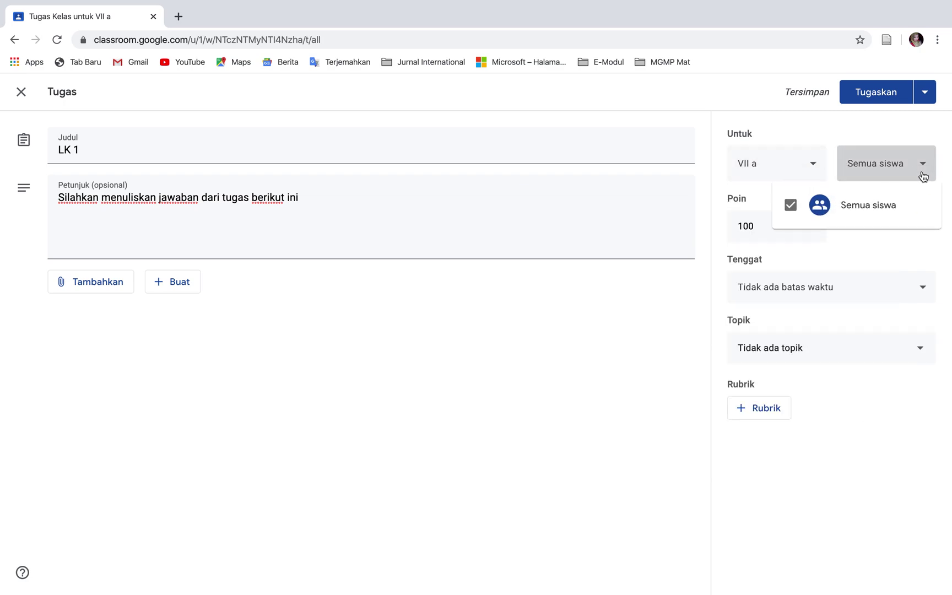
{"action": "left_click", "coordinate": [923, 176]}
{"action": "left_click", "coordinate": [809, 231]}
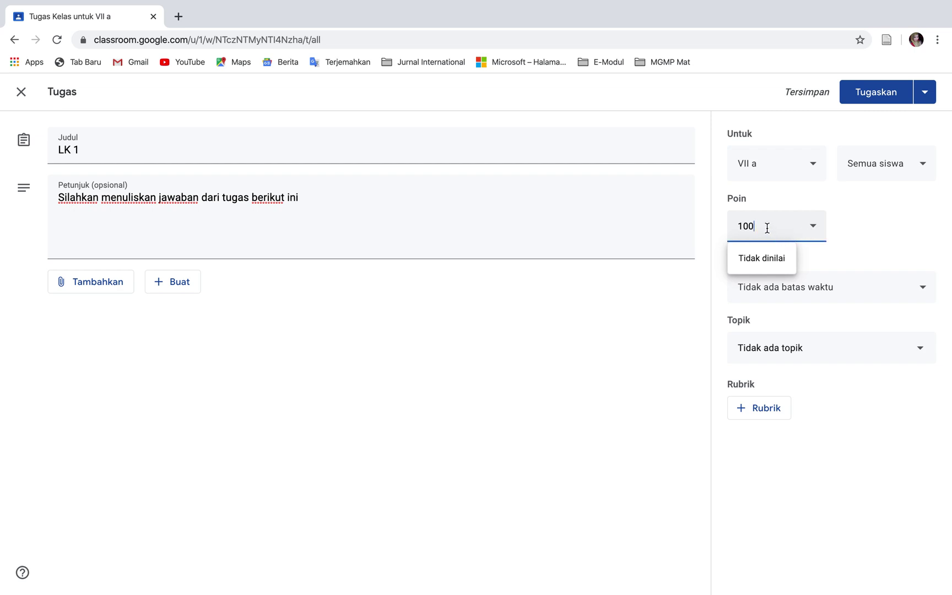
{"action": "left_click", "coordinate": [848, 238]}
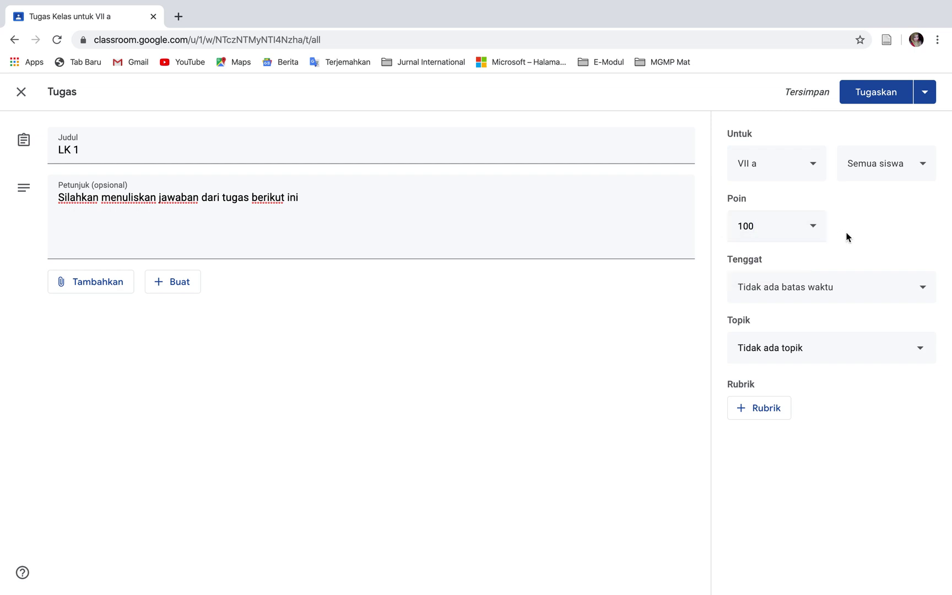
Set the assignment's deadline to 29 Mar 2020 at 12.00
{"action": "left_click", "coordinate": [921, 287]}
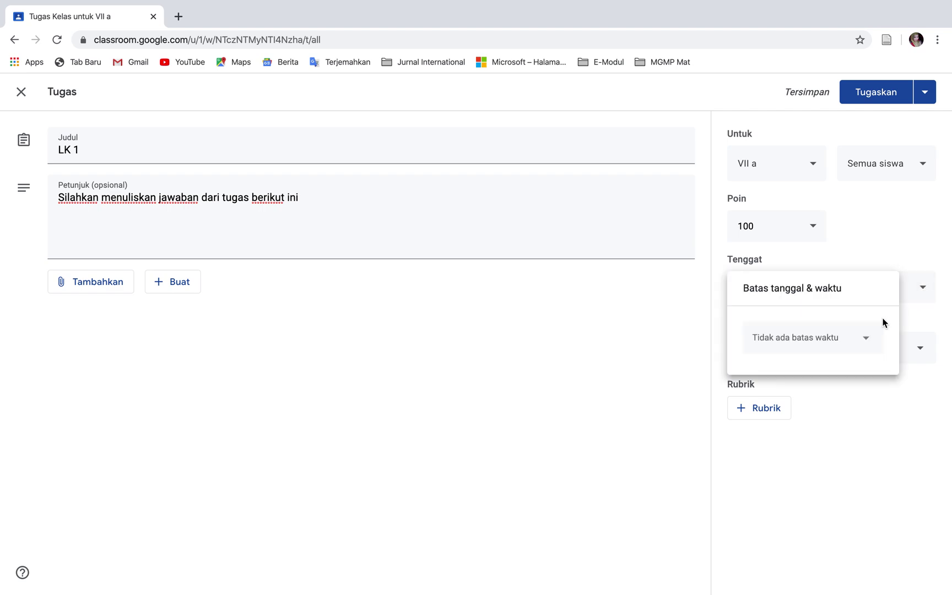
{"action": "left_click", "coordinate": [867, 346]}
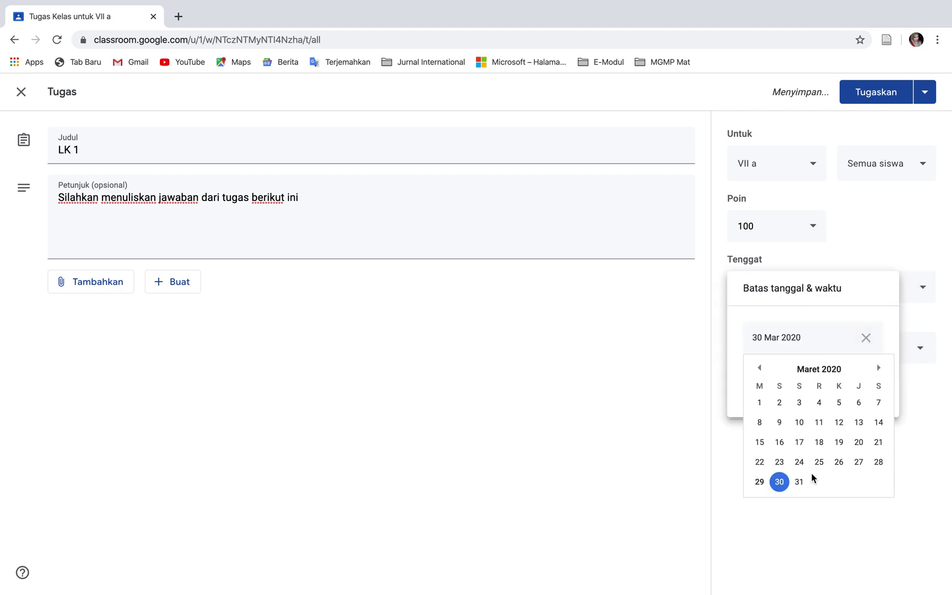
{"action": "left_click", "coordinate": [917, 375]}
{"action": "left_click", "coordinate": [922, 290]}
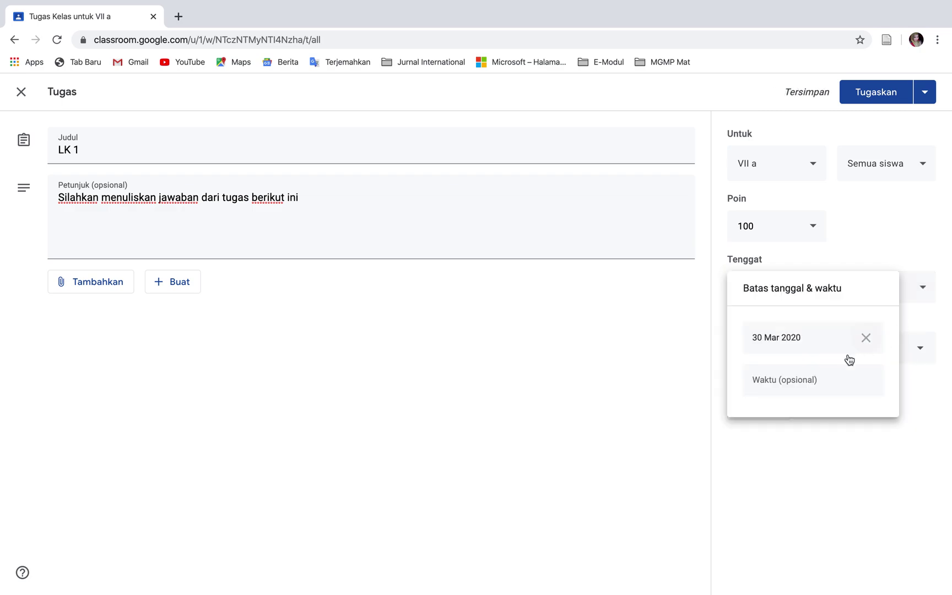
{"action": "left_click", "coordinate": [837, 384]}
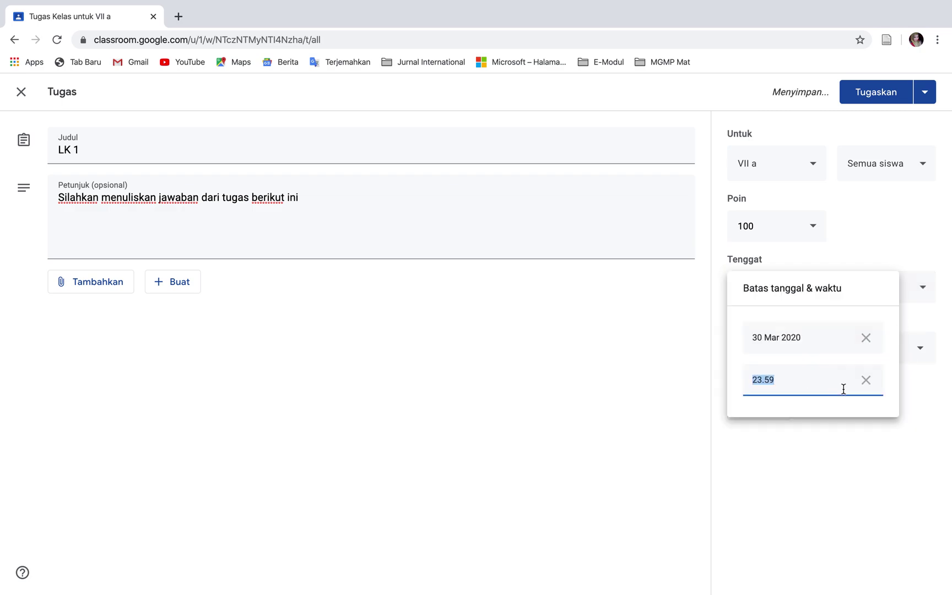
{"action": "type", "text": "12.00"}
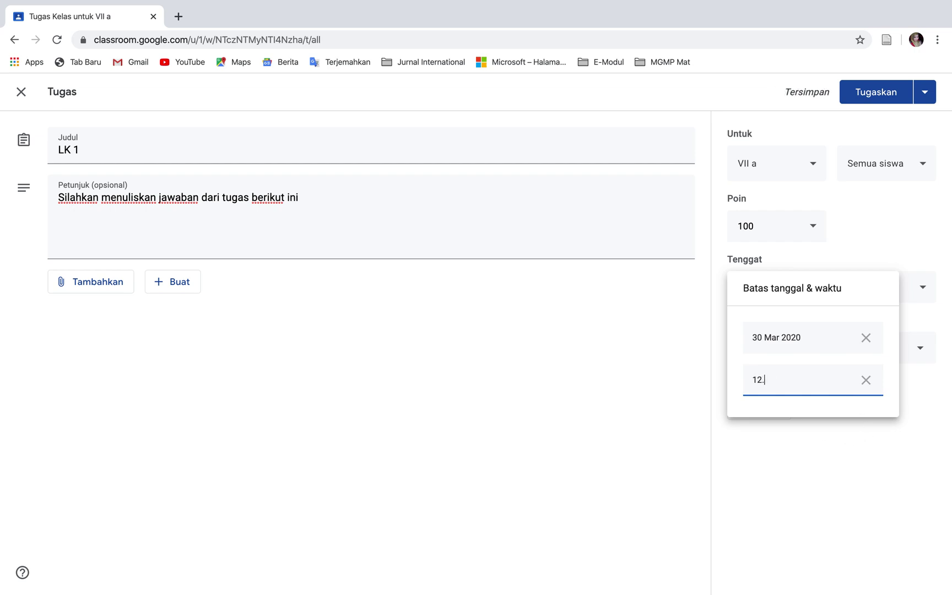
{"action": "left_click", "coordinate": [770, 342]}
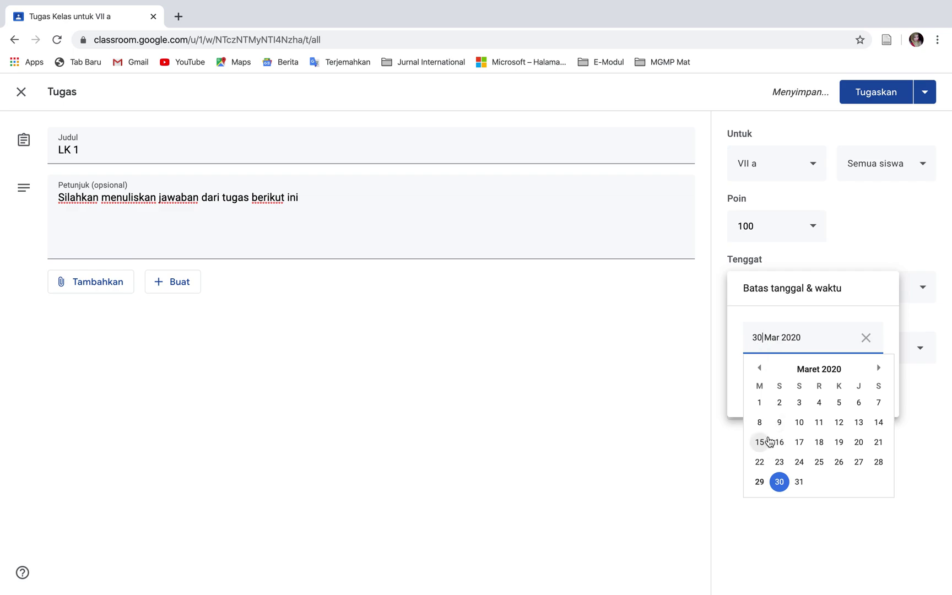
{"action": "left_click", "coordinate": [758, 481]}
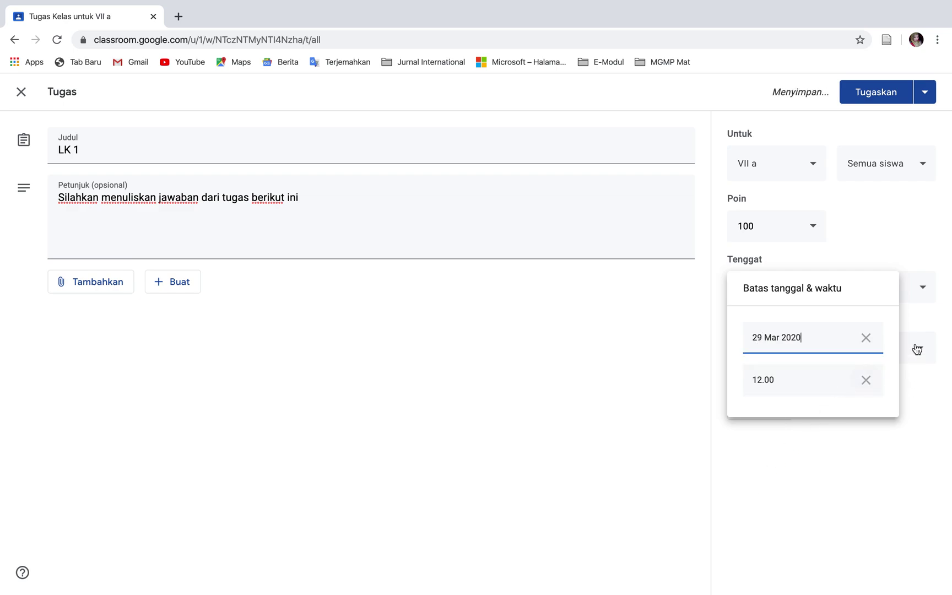
{"action": "left_click", "coordinate": [797, 483]}
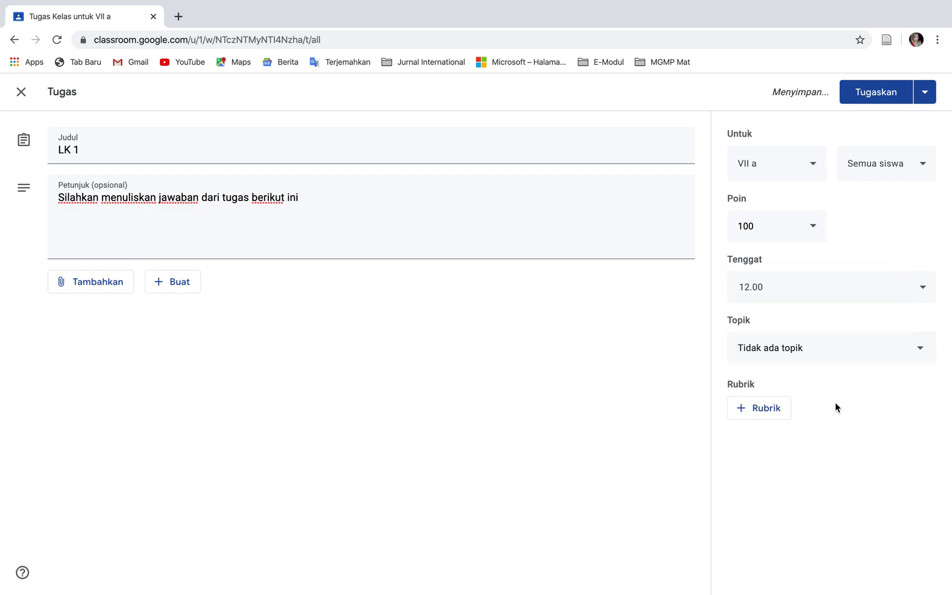
File the assignment under the topic "Bab 7 Garis dan sudut" and assign it to class VII a without a rubric
{"action": "left_click", "coordinate": [884, 362]}
{"action": "left_click", "coordinate": [800, 416]}
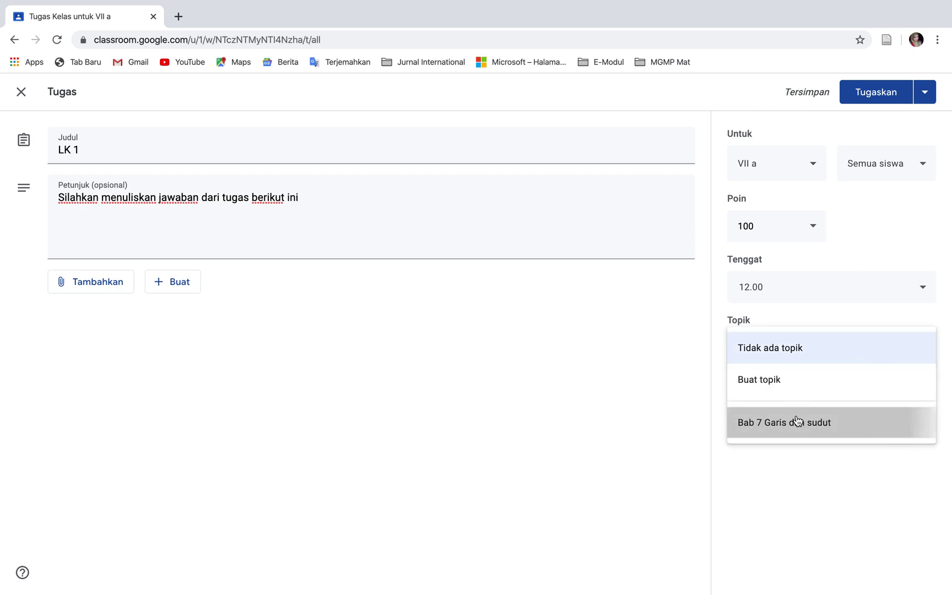
{"action": "left_click", "coordinate": [782, 408]}
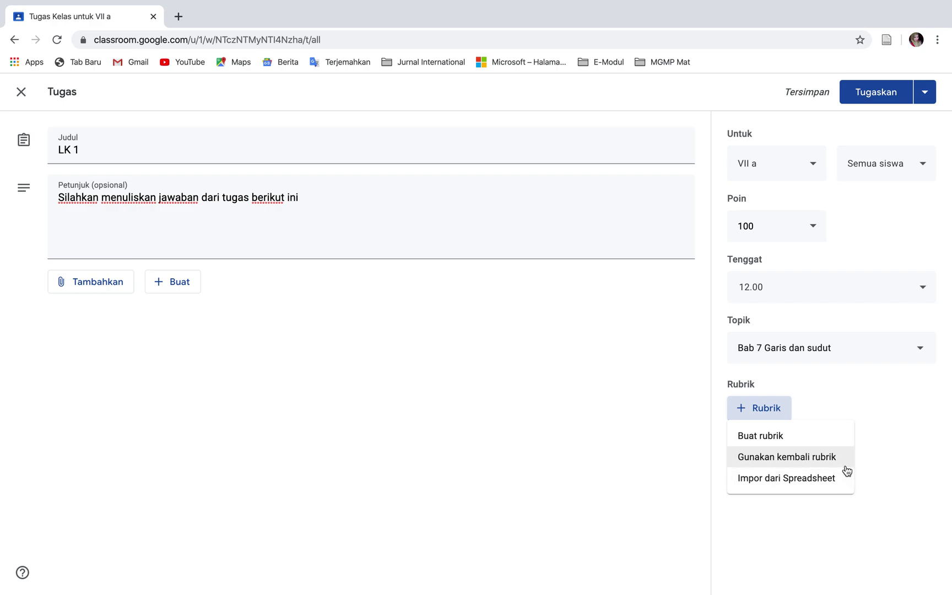
{"action": "left_click", "coordinate": [879, 417]}
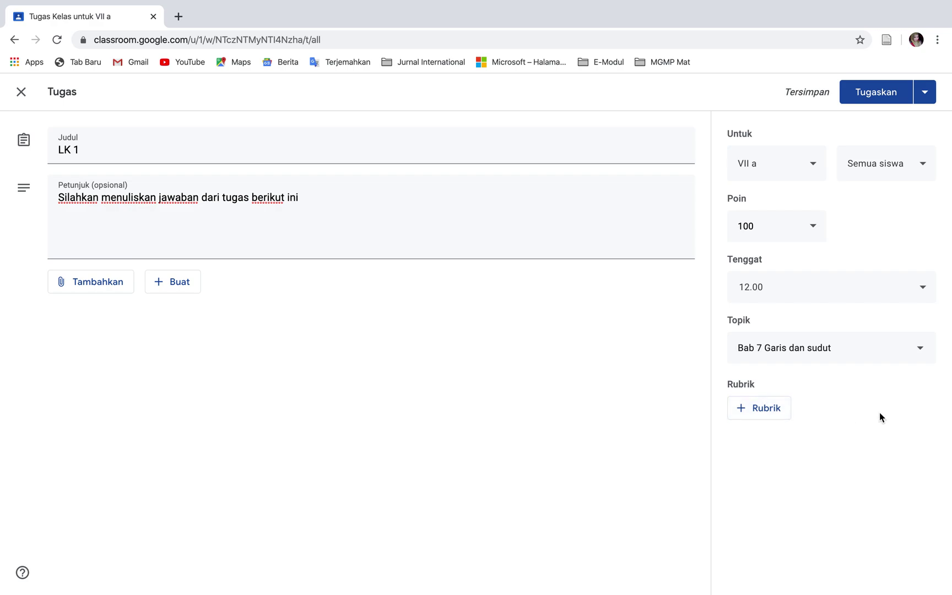
{"action": "left_click", "coordinate": [884, 97]}
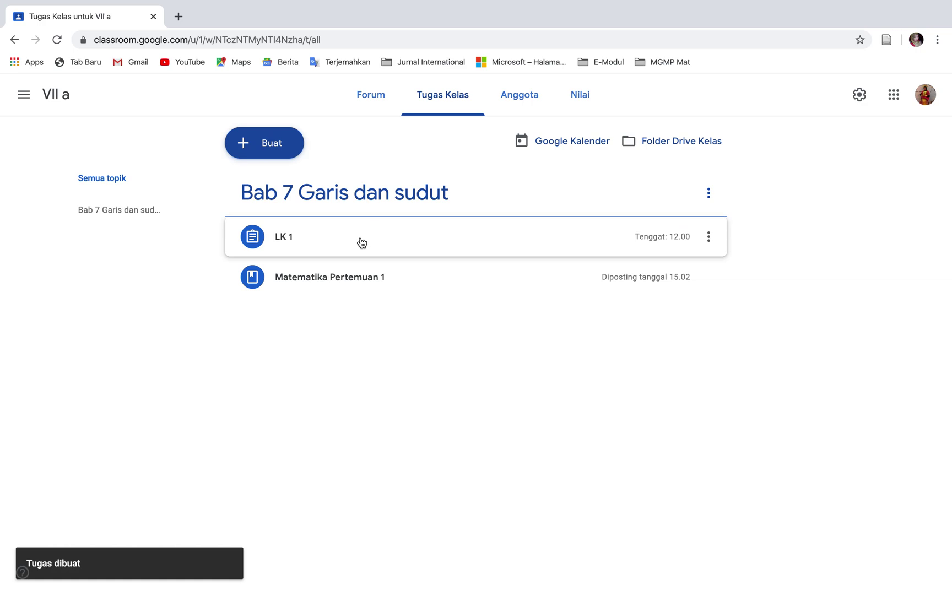
Start a new question for class VII a with the answer type multiple choice (Pilihan ganda)
{"action": "left_click", "coordinate": [284, 155]}
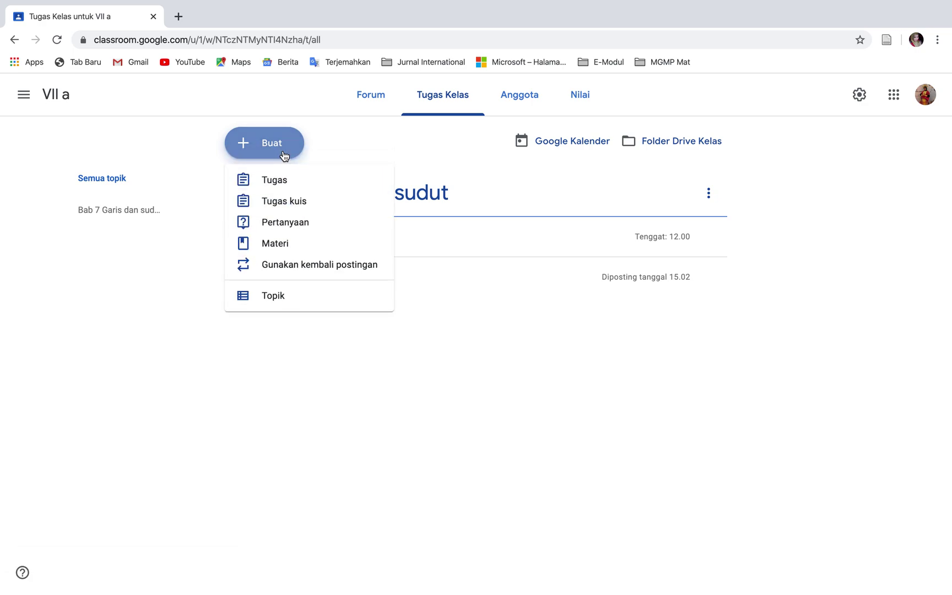
{"action": "left_click", "coordinate": [312, 221]}
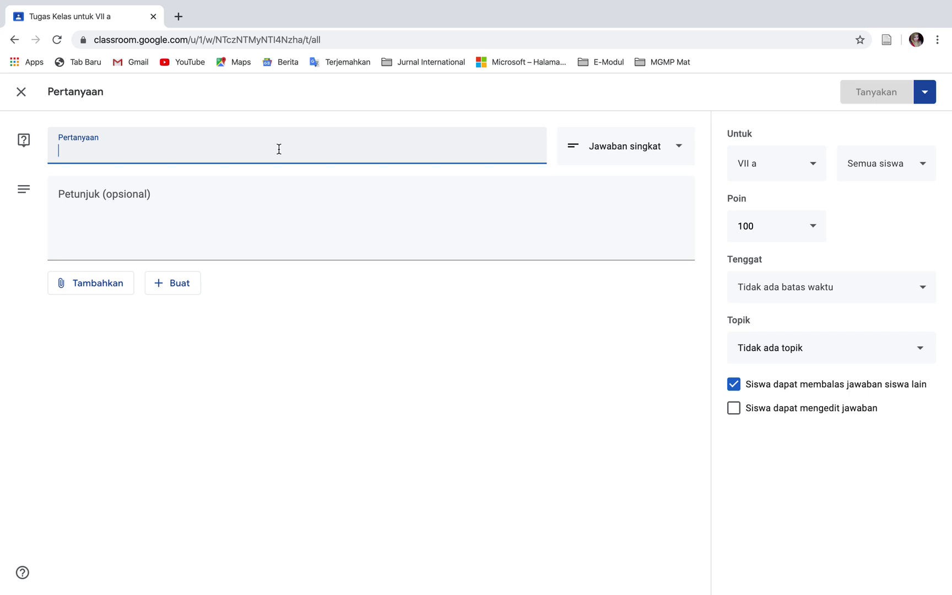
{"action": "left_click", "coordinate": [681, 149]}
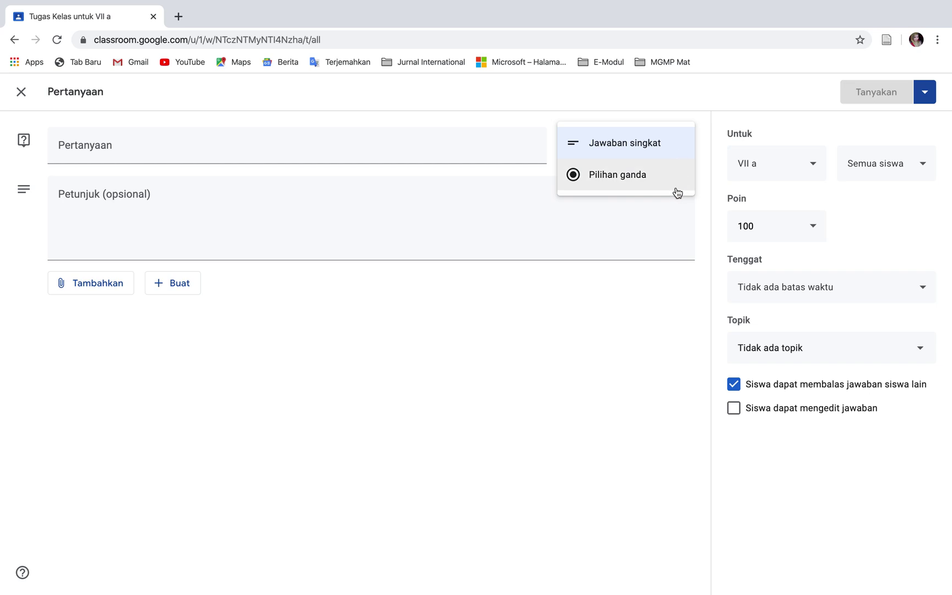
{"action": "left_click", "coordinate": [620, 187]}
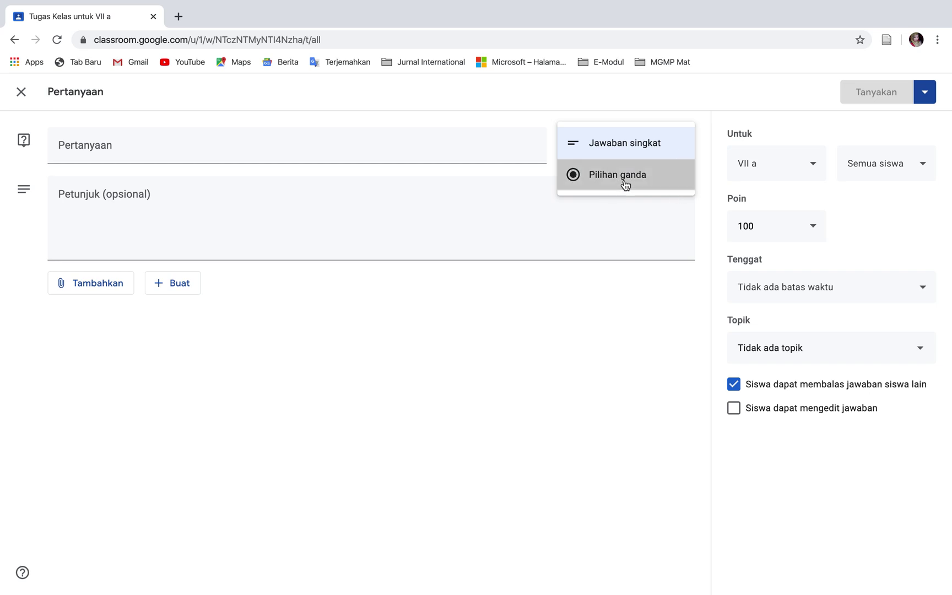
Enter the question text "Hari kemerdekaan indonesia jatuh pada tanggal..."
{"action": "left_click", "coordinate": [321, 150]}
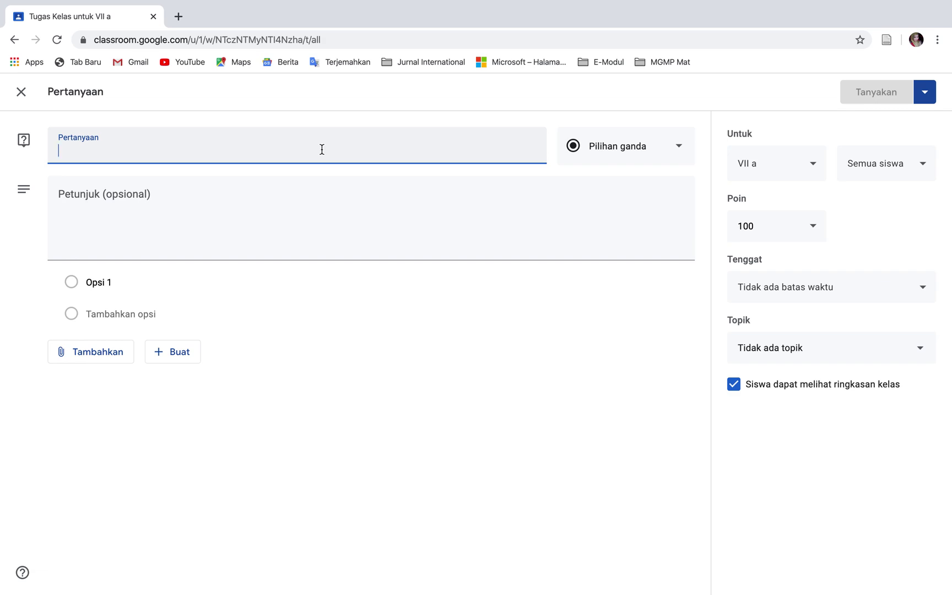
{"action": "type", "text": "Hari kemerdekaan indone"}
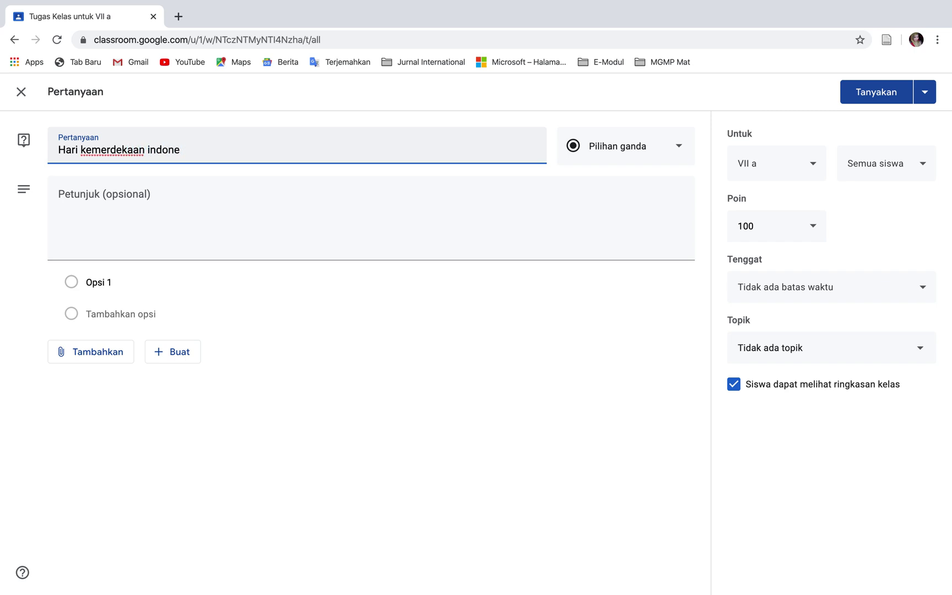
{"action": "type", "text": "rsia"}
{"action": "type", "text": " ta"}
{"action": "type", "text": "jatuh pada "}
{"action": "type", "text": "tanggal..."}
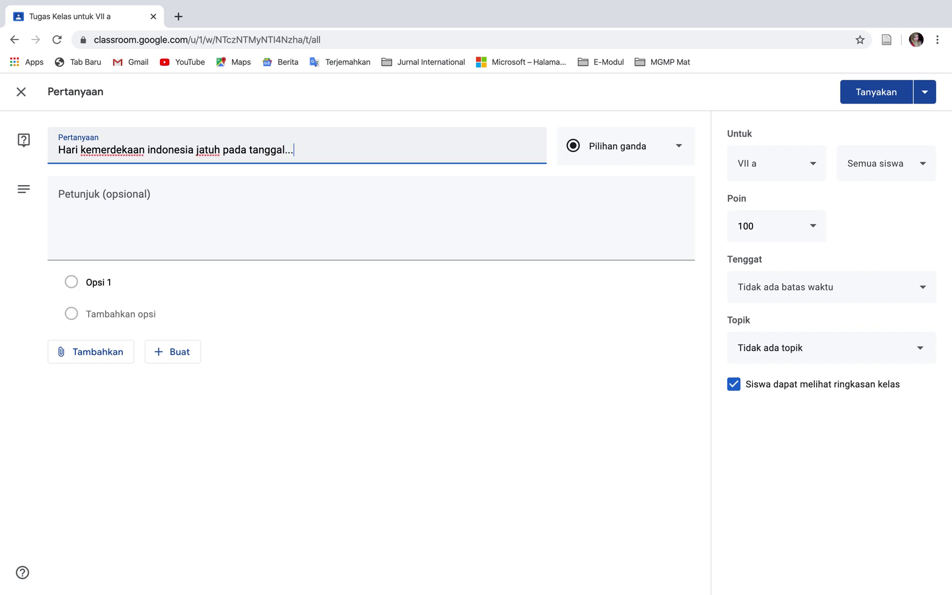
Enter the question's instructions "Silahkan memilih satu jawaban yang paling tepat"
{"action": "left_click", "coordinate": [231, 207]}
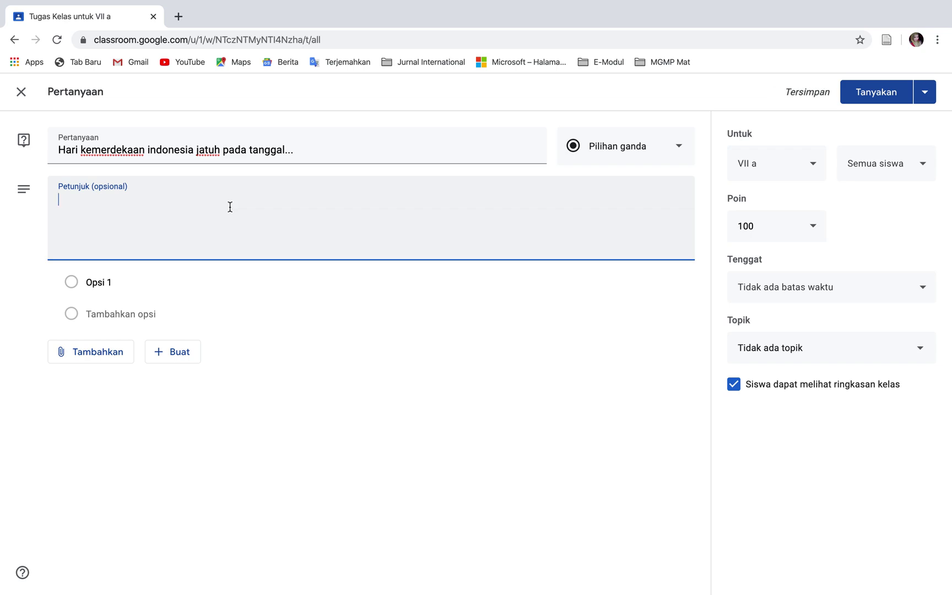
{"action": "type", "text": "SIla"}
{"action": "type", "text": "lahkan memili"}
{"action": "type", "text": "h jawaba"}
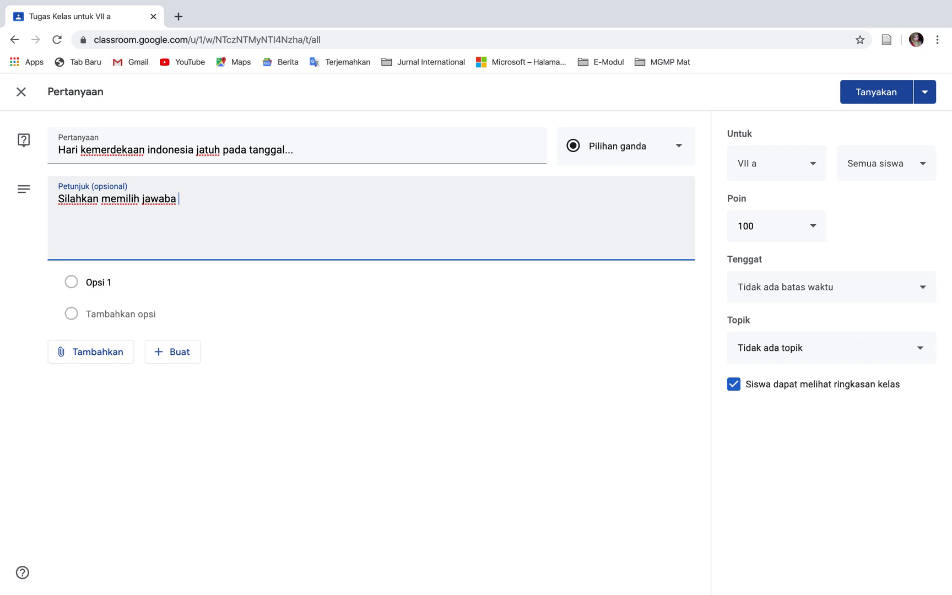
{"action": "type", "text": "n yang paling tepat"}
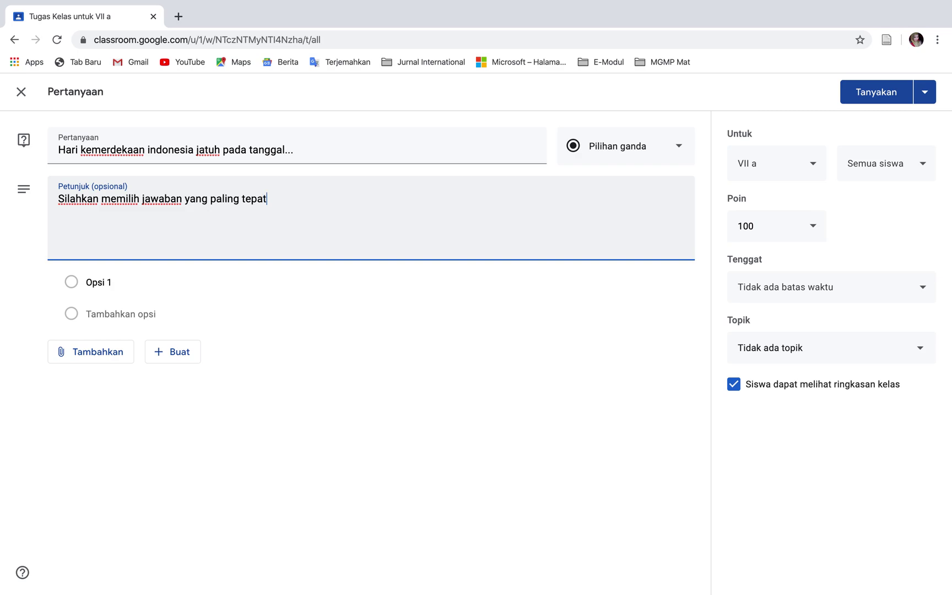
{"action": "left_click", "coordinate": [142, 198]}
{"action": "type", "text": "satu"}
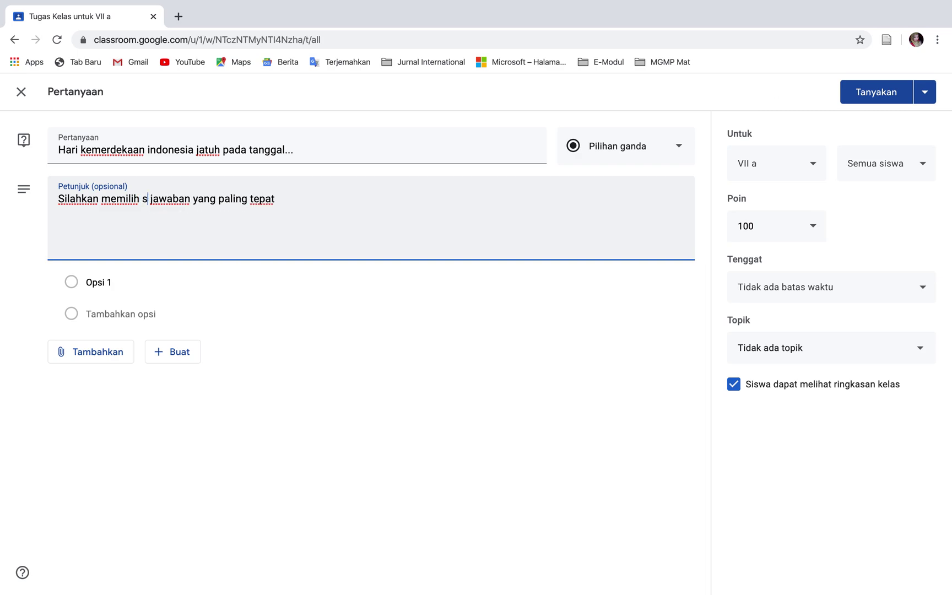
Fill in four answer options for the question: "17 Agustus", "17 Mei", "18 Agustus" and "17 Juni"
{"action": "left_click", "coordinate": [121, 285]}
{"action": "key", "text": "BackSpace"}
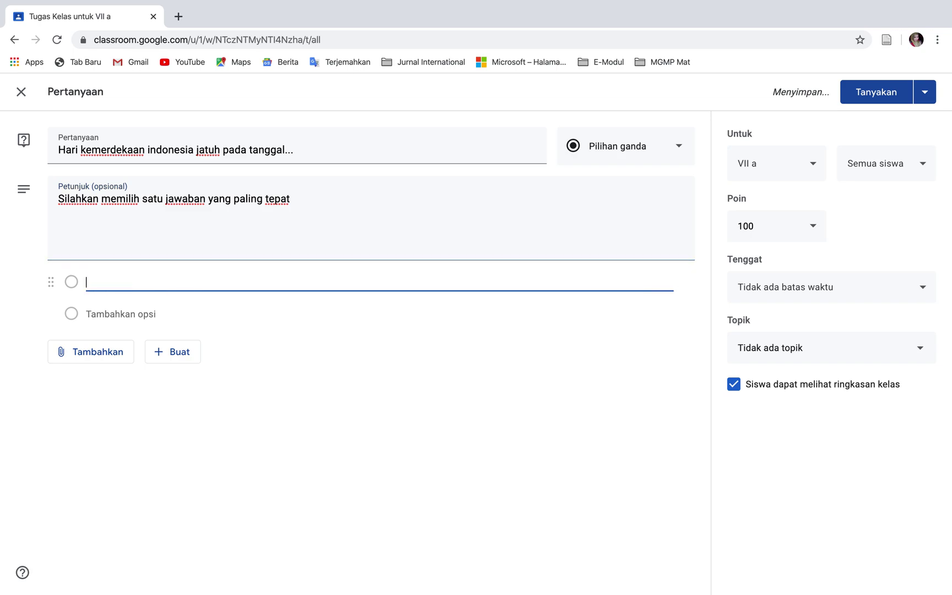
{"action": "type", "text": "17 Agustus"}
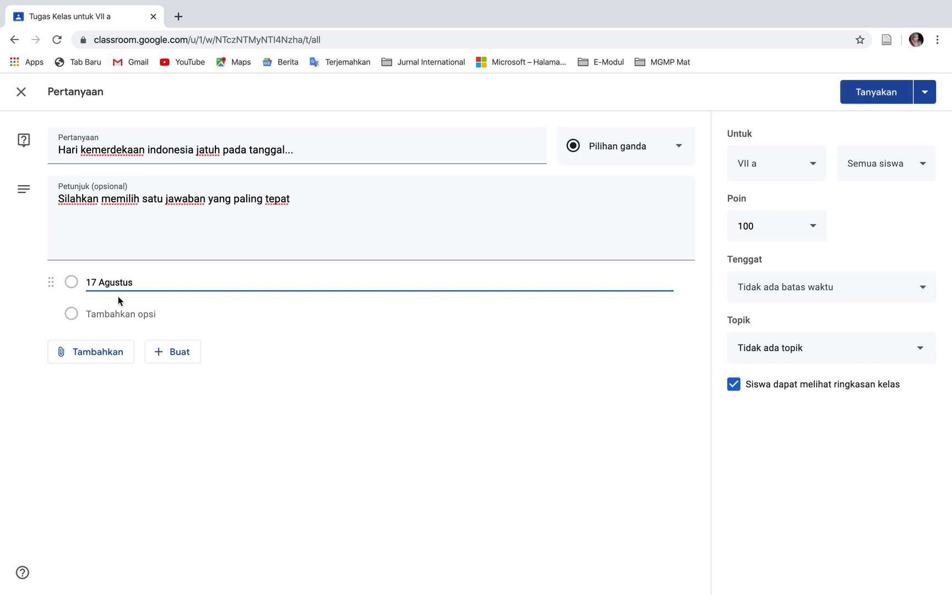
{"action": "left_click", "coordinate": [106, 317]}
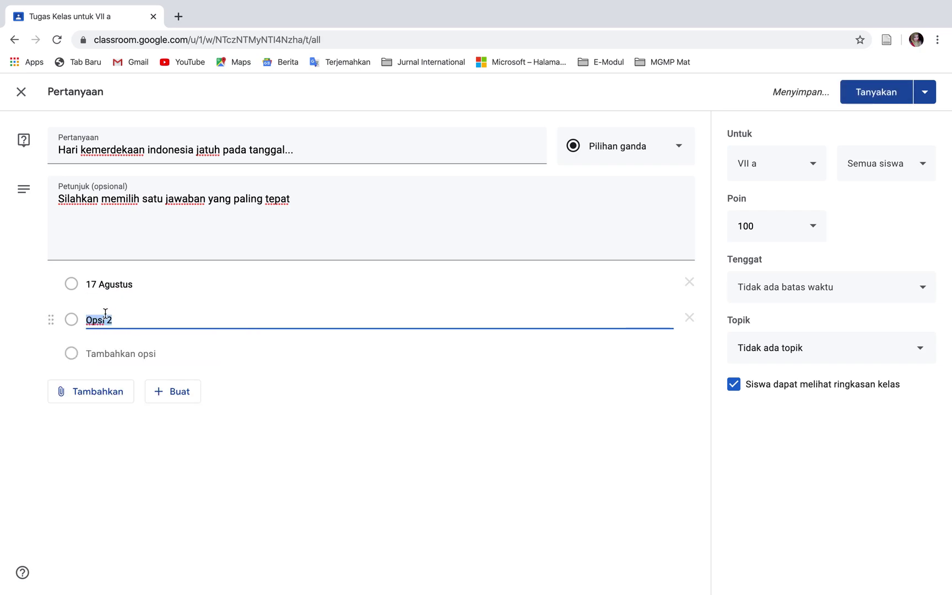
{"action": "type", "text": "17 Mei"}
{"action": "left_click", "coordinate": [113, 352]}
{"action": "type", "text": "18 Agustus"}
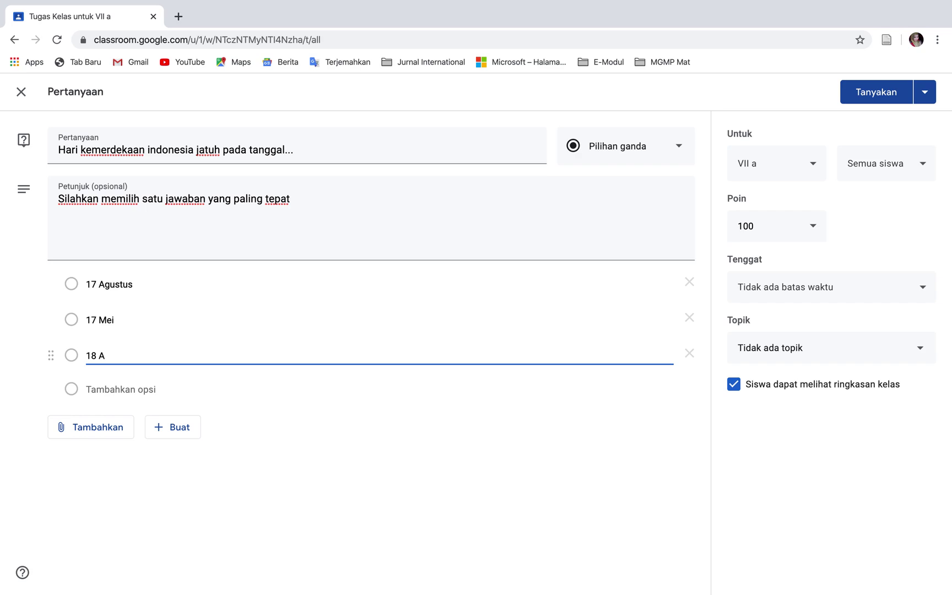
{"action": "left_click", "coordinate": [110, 390]}
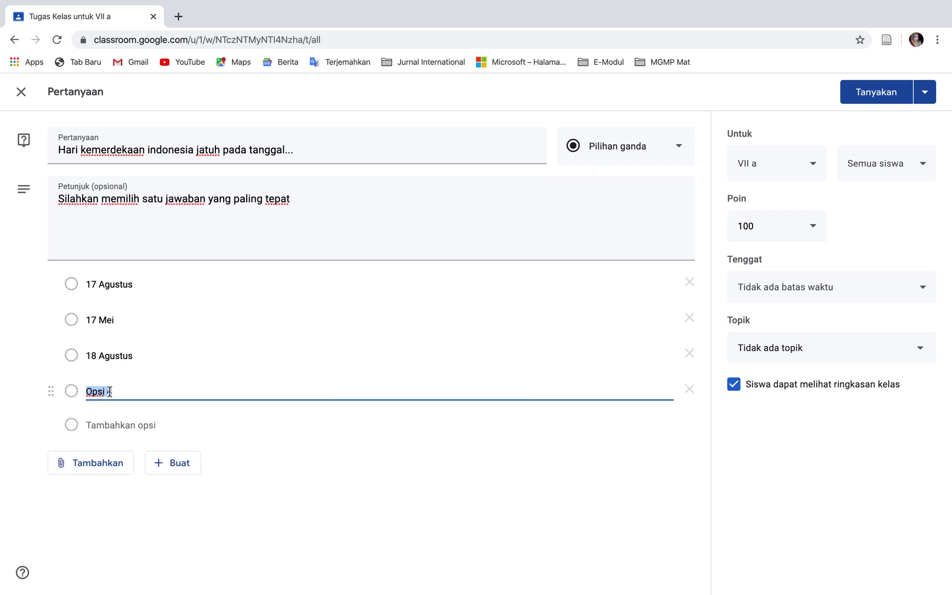
{"action": "type", "text": "17 "}
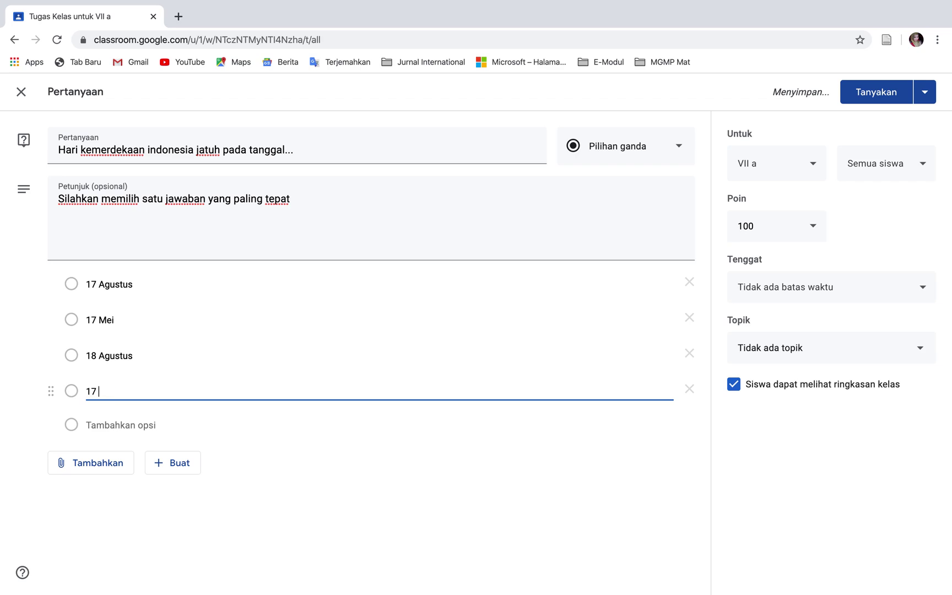
{"action": "type", "text": "Juni"}
{"action": "left_click", "coordinate": [799, 171]}
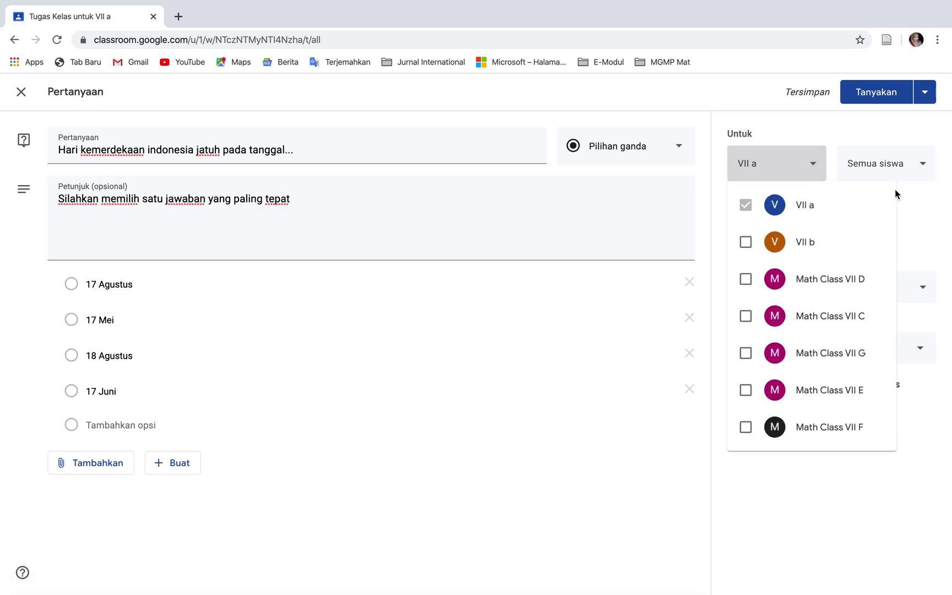
{"action": "left_click", "coordinate": [908, 206]}
{"action": "left_click", "coordinate": [818, 230]}
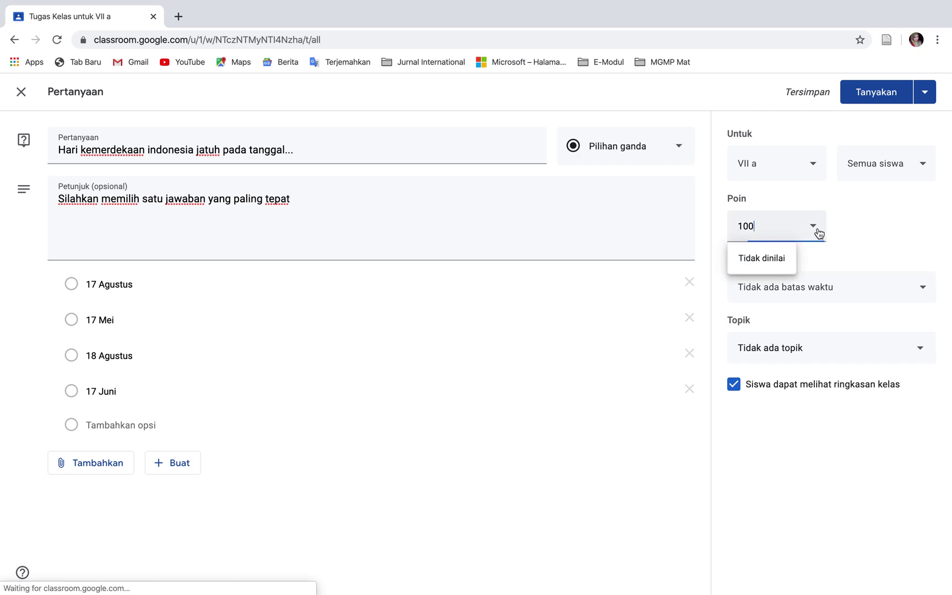
{"action": "left_click", "coordinate": [913, 250]}
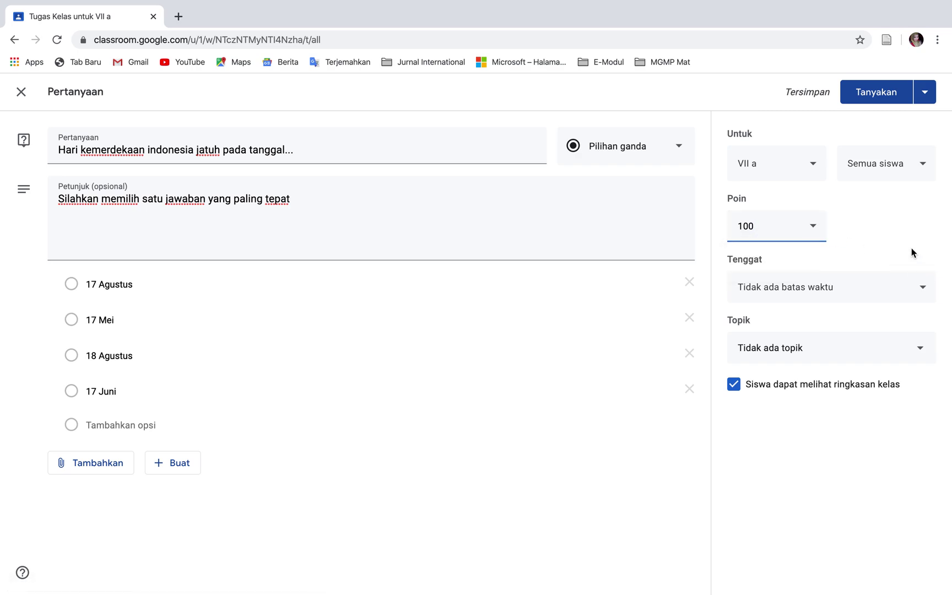
Set the question's deadline to 29 Mar 2020 at 13.00
{"action": "left_click", "coordinate": [924, 290]}
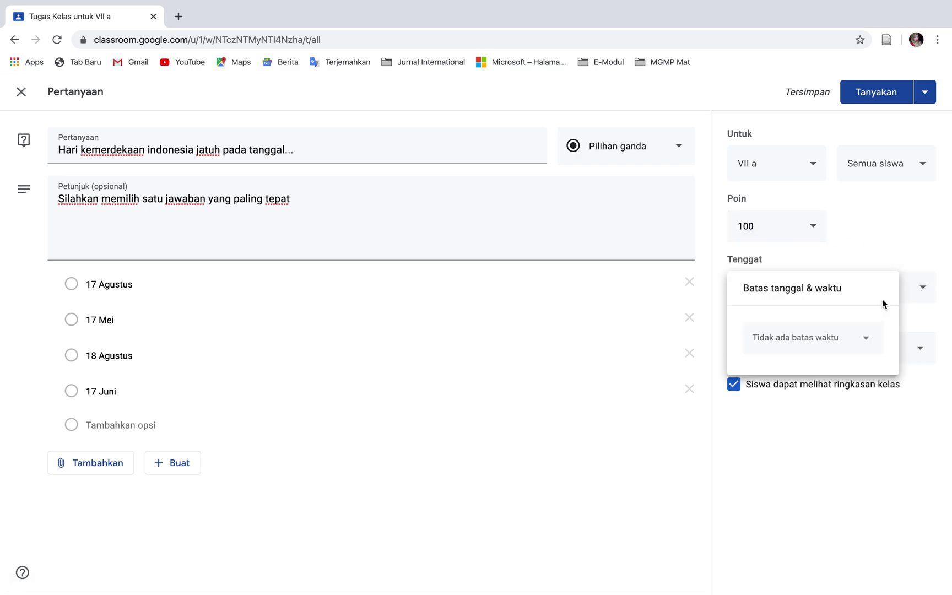
{"action": "left_click", "coordinate": [868, 342]}
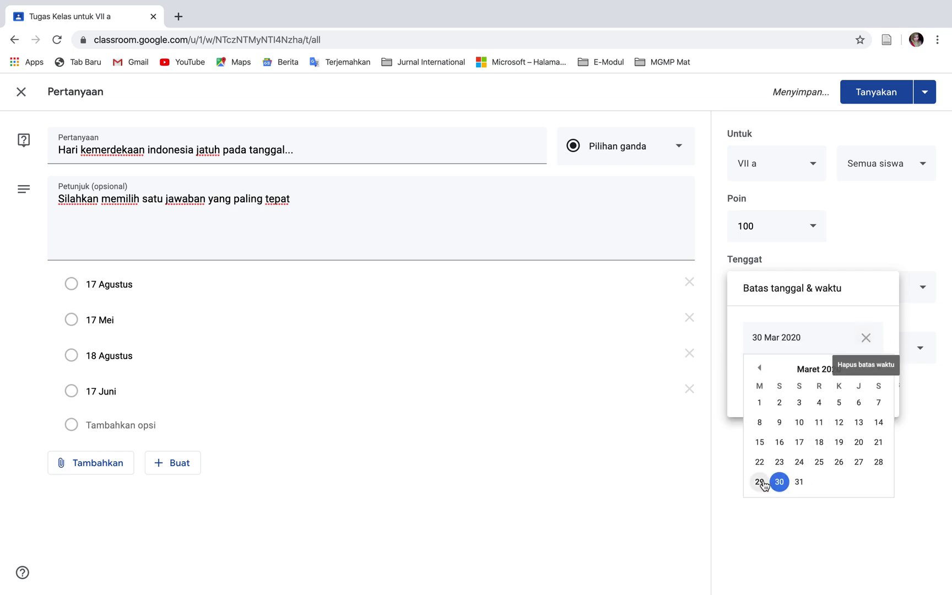
{"action": "left_click", "coordinate": [759, 482]}
{"action": "left_click", "coordinate": [868, 382]}
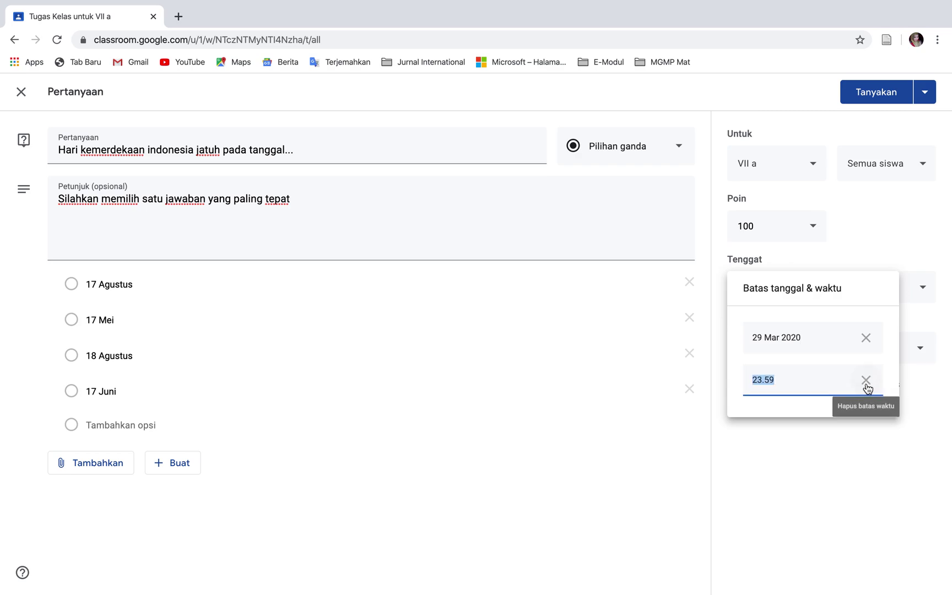
{"action": "type", "text": "13.00"}
{"action": "left_click", "coordinate": [875, 466]}
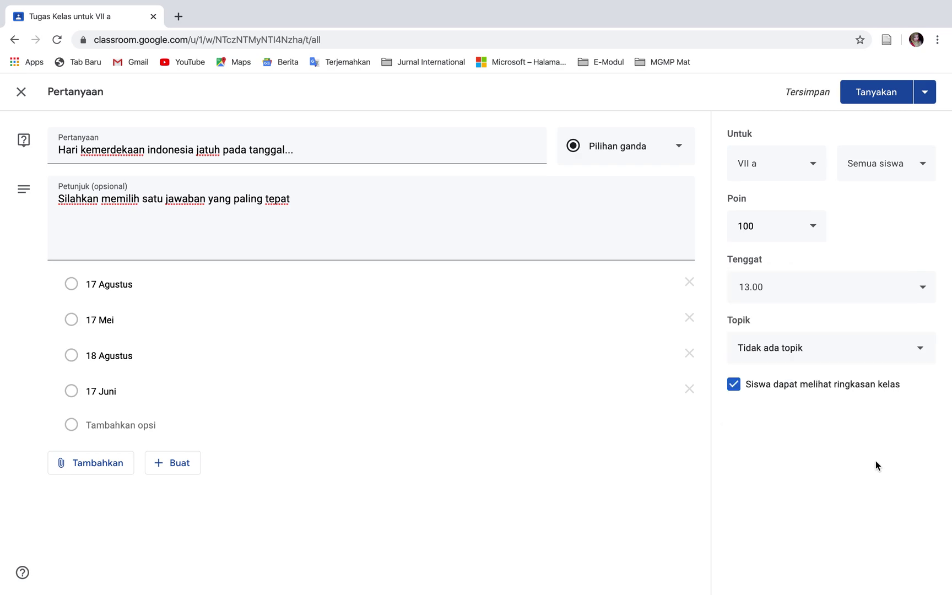
Assign the question to the topic "Bab 7 Garis dan sudut" and publish it to class VII a
{"action": "left_click", "coordinate": [922, 364]}
{"action": "left_click", "coordinate": [840, 424]}
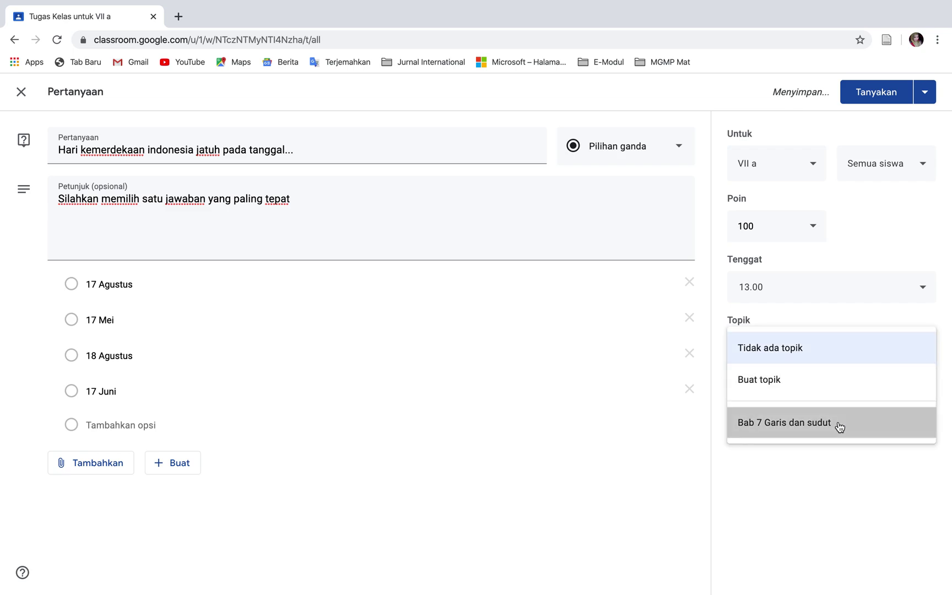
{"action": "left_click", "coordinate": [876, 95]}
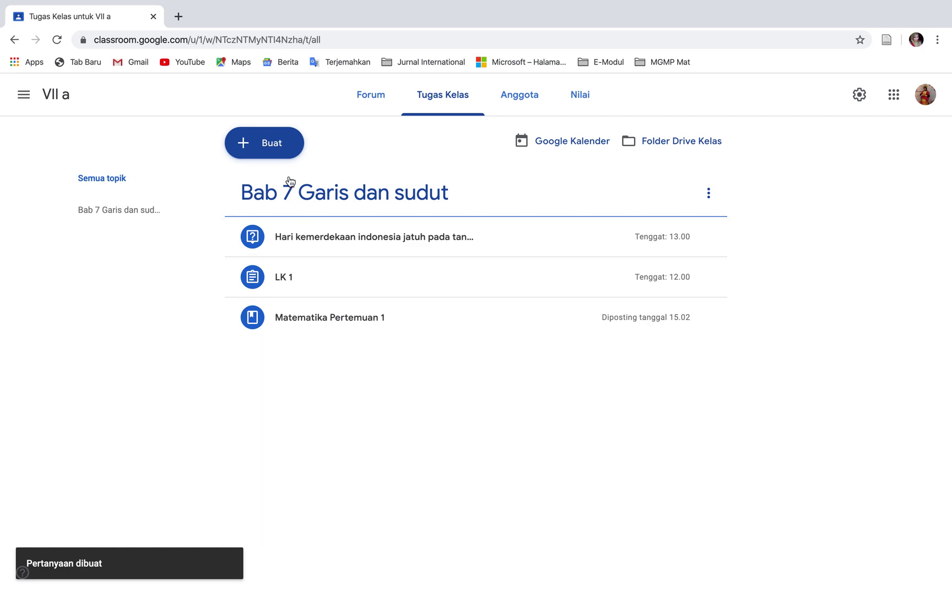
{"action": "left_click", "coordinate": [281, 149]}
{"action": "left_click", "coordinate": [307, 204]}
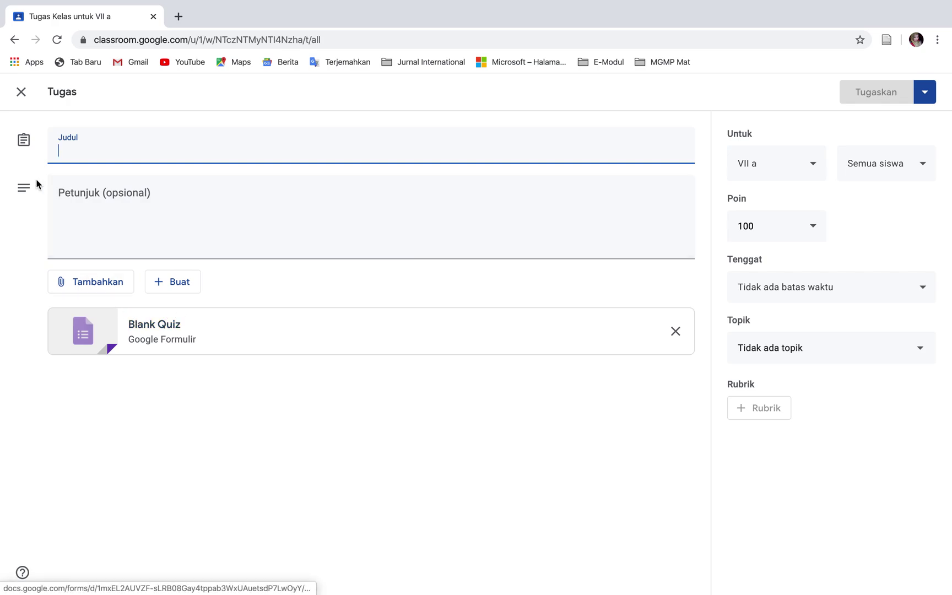
{"action": "left_click", "coordinate": [21, 94]}
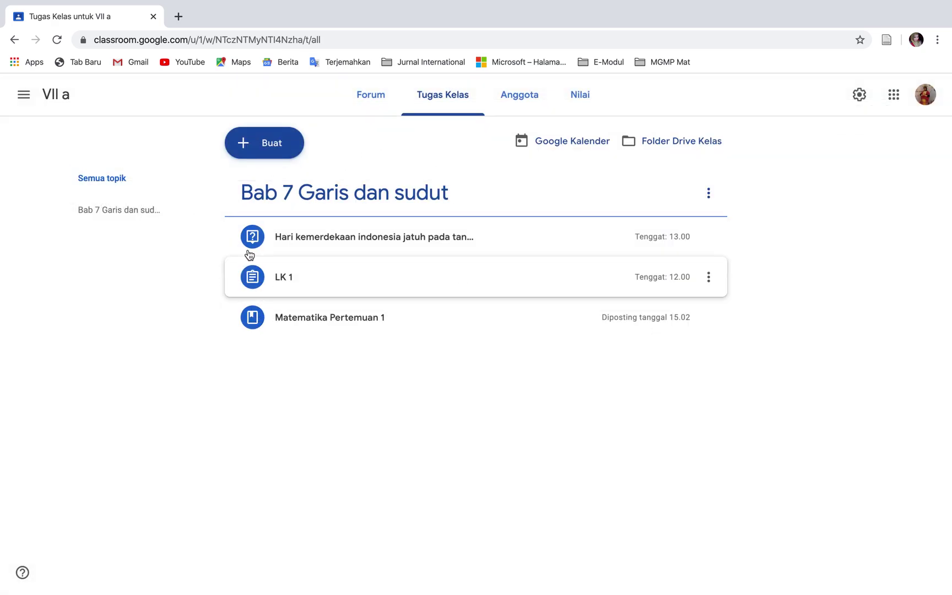
Write the announcement "Libur akan berakhir tanggal 20 Mei 2020" in the stream of class VII a
{"action": "left_click", "coordinate": [32, 101]}
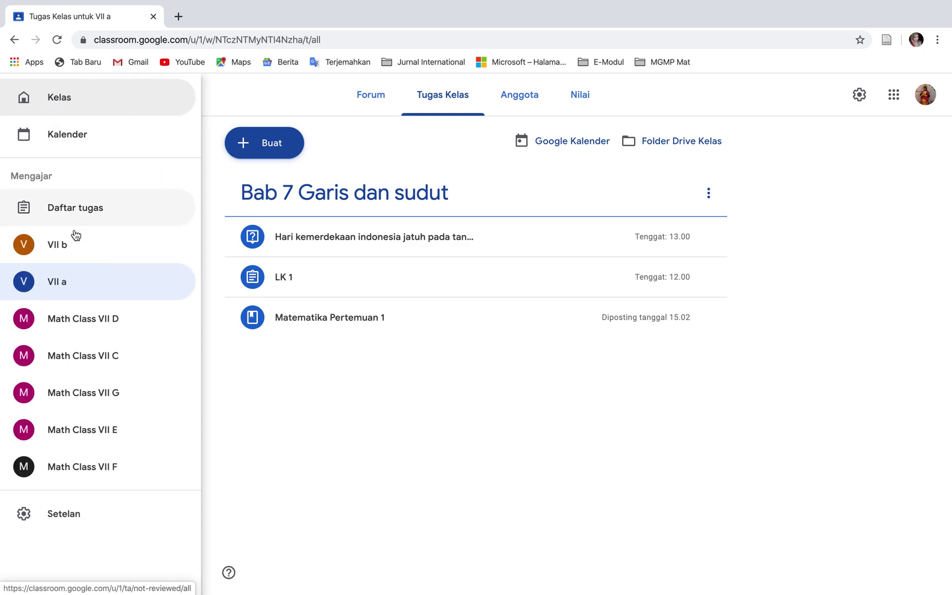
{"action": "left_click", "coordinate": [62, 278]}
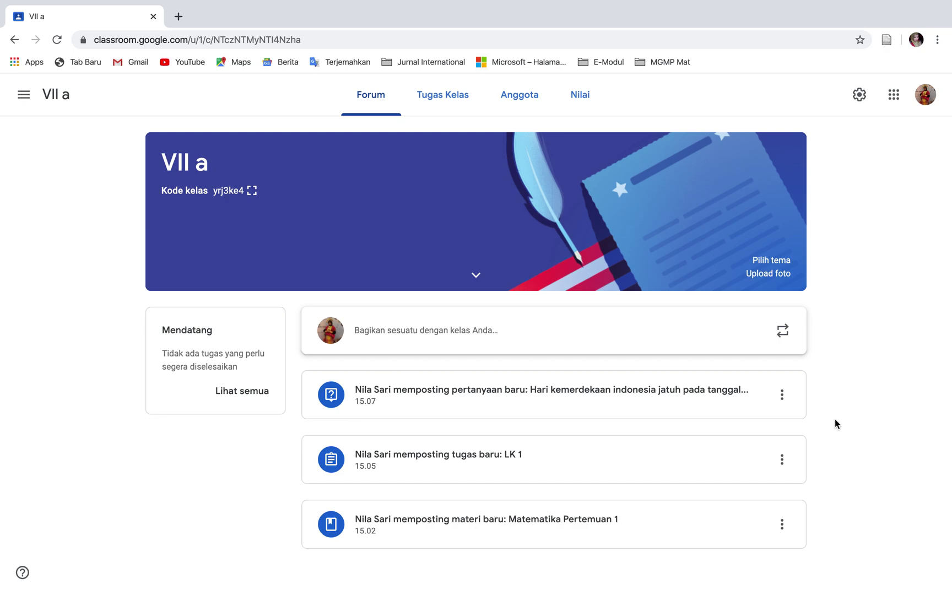
{"action": "left_click", "coordinate": [524, 339]}
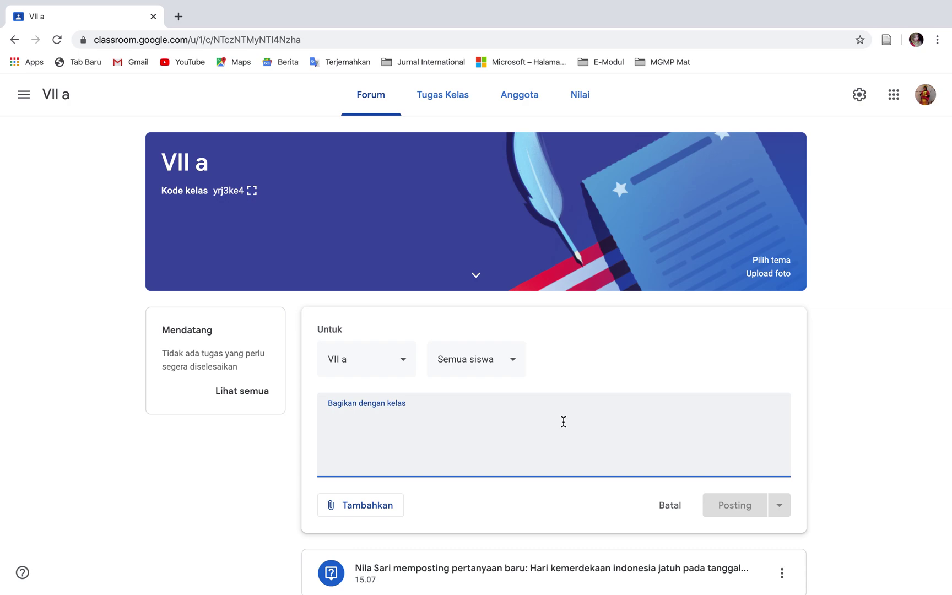
{"action": "type", "text": "Libur "}
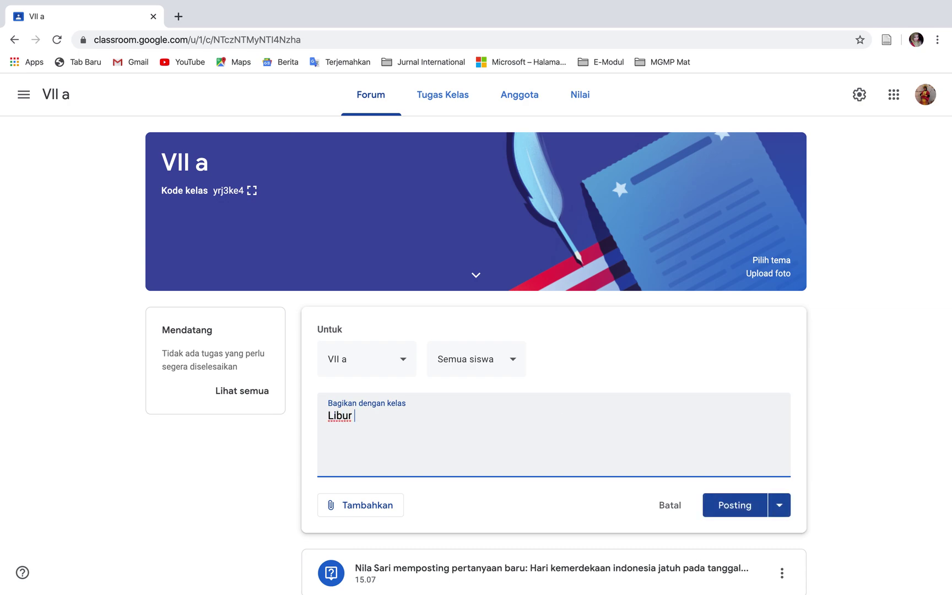
{"action": "type", "text": "akan berakhir tan"}
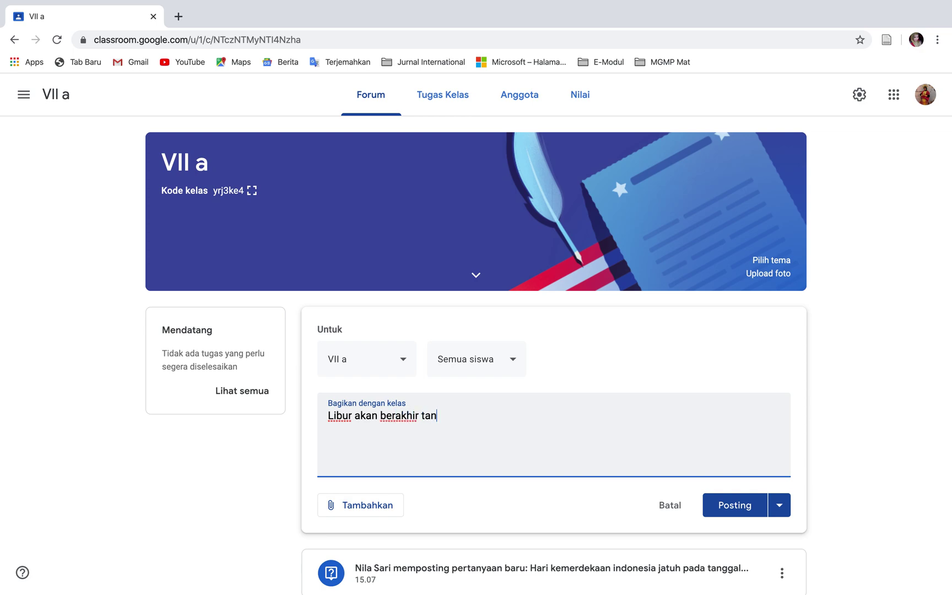
{"action": "type", "text": "ggal 20 Mei 2020"}
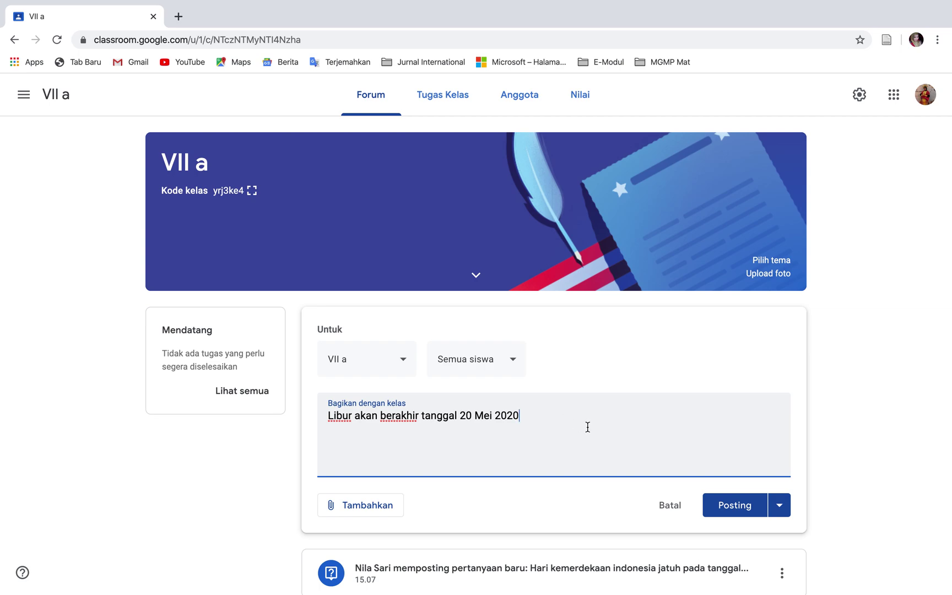
Add class VII b as a recipient of the announcement and post it
{"action": "left_click", "coordinate": [400, 363]}
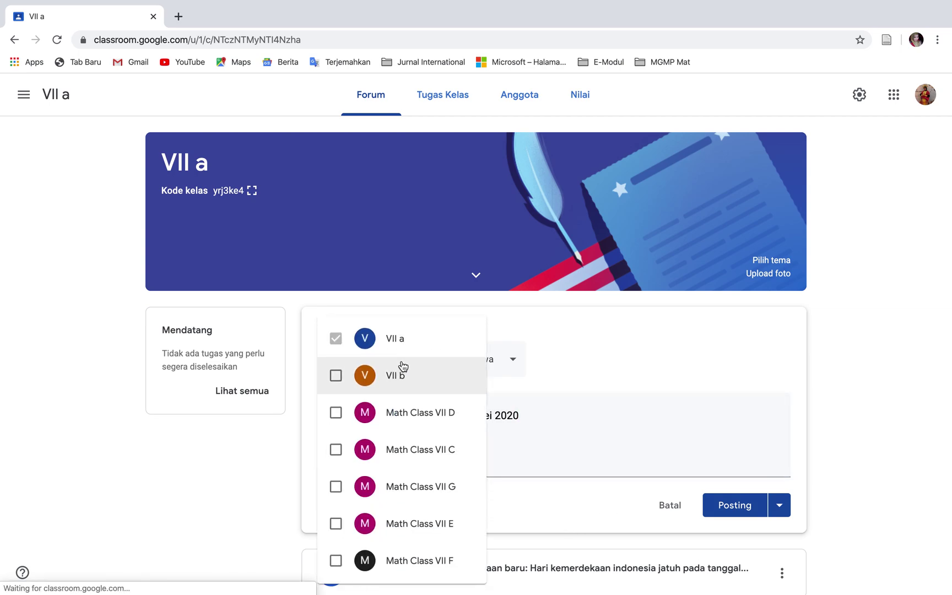
{"action": "left_click", "coordinate": [335, 376]}
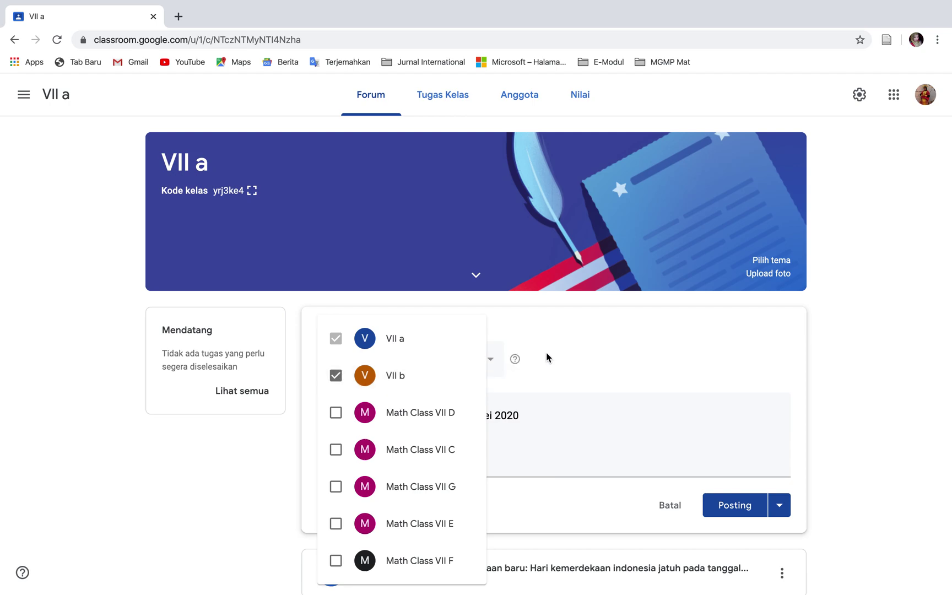
{"action": "left_click", "coordinate": [576, 365]}
{"action": "left_click", "coordinate": [381, 518]}
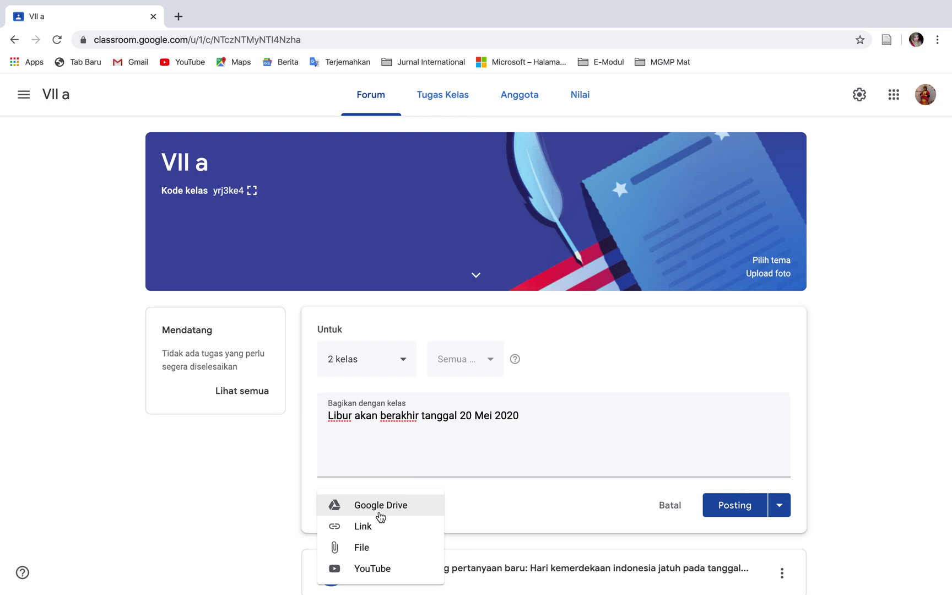
{"action": "left_click", "coordinate": [596, 386]}
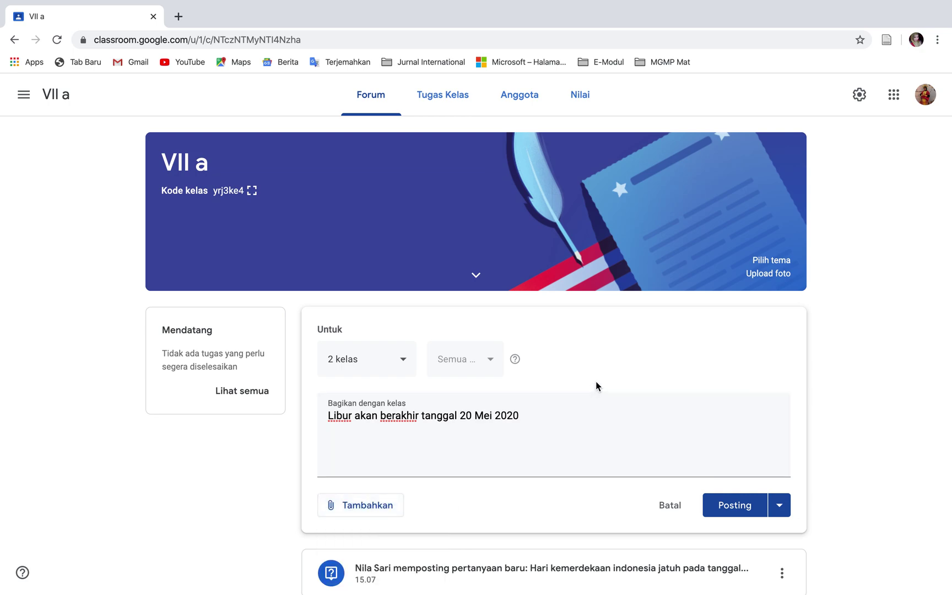
{"action": "left_click", "coordinate": [750, 511]}
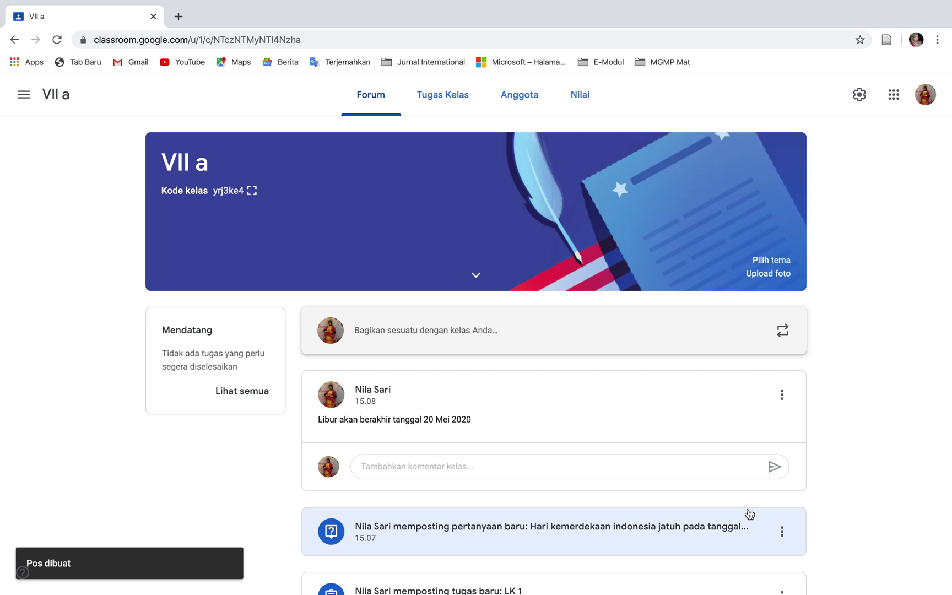
Open the student work of assignment LK 1 from the class VII a stream
{"action": "left_click", "coordinate": [412, 472]}
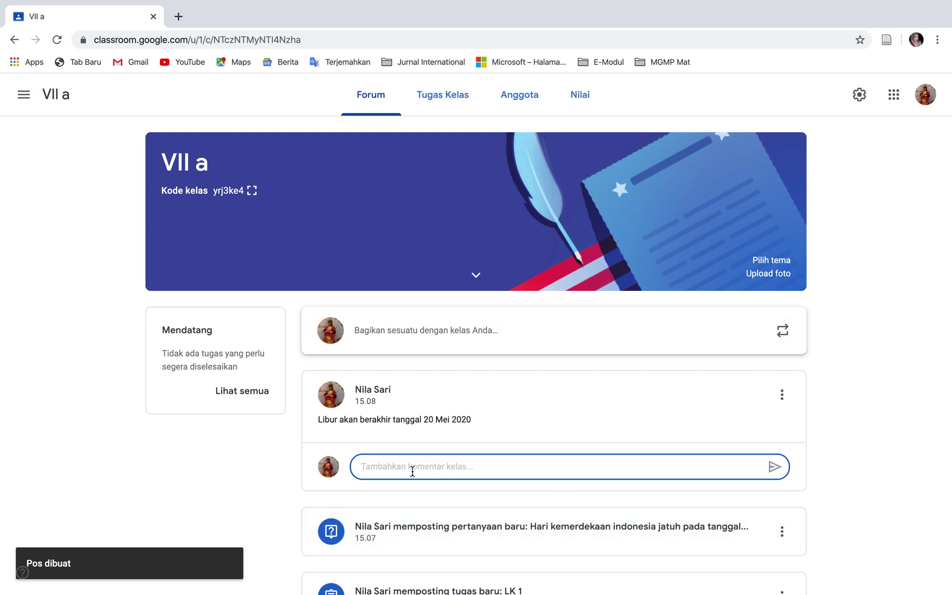
{"action": "scroll", "coordinate": [412, 472], "scroll_direction": "down", "scroll_amount": 2}
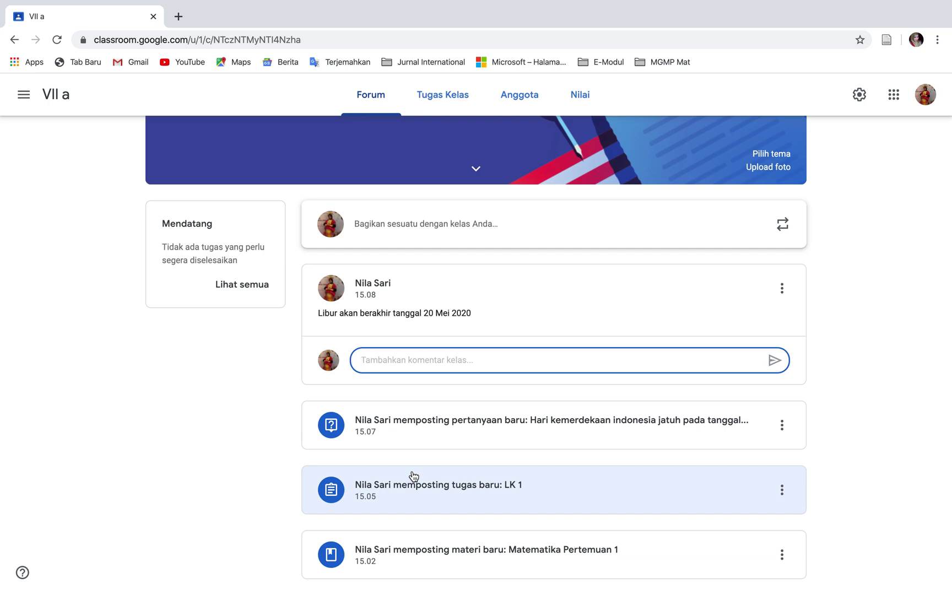
{"action": "left_click", "coordinate": [427, 501]}
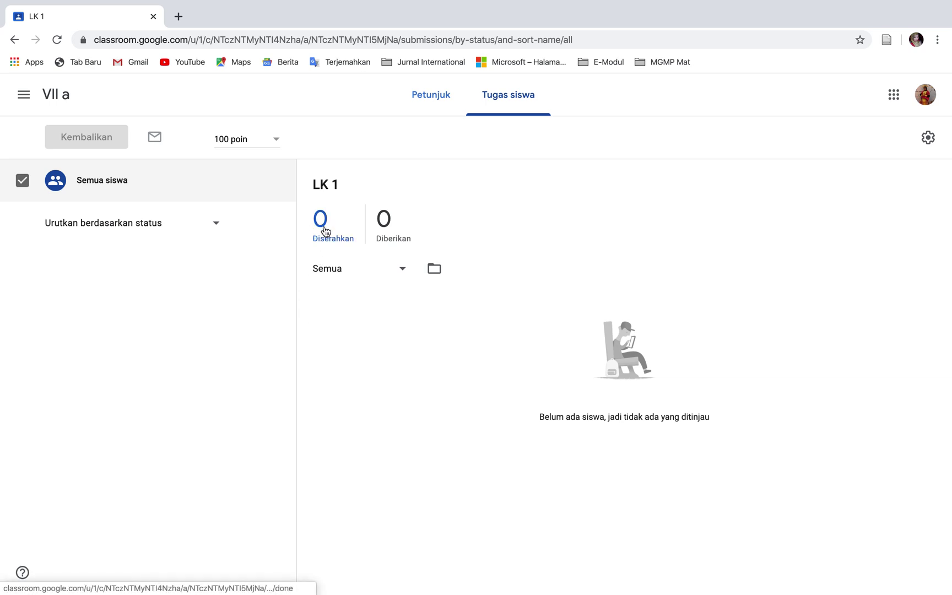
Switch to Math Class VII F and open the student submissions for the assignment "Tugas Materi KB 2.2"
{"action": "left_click", "coordinate": [23, 95]}
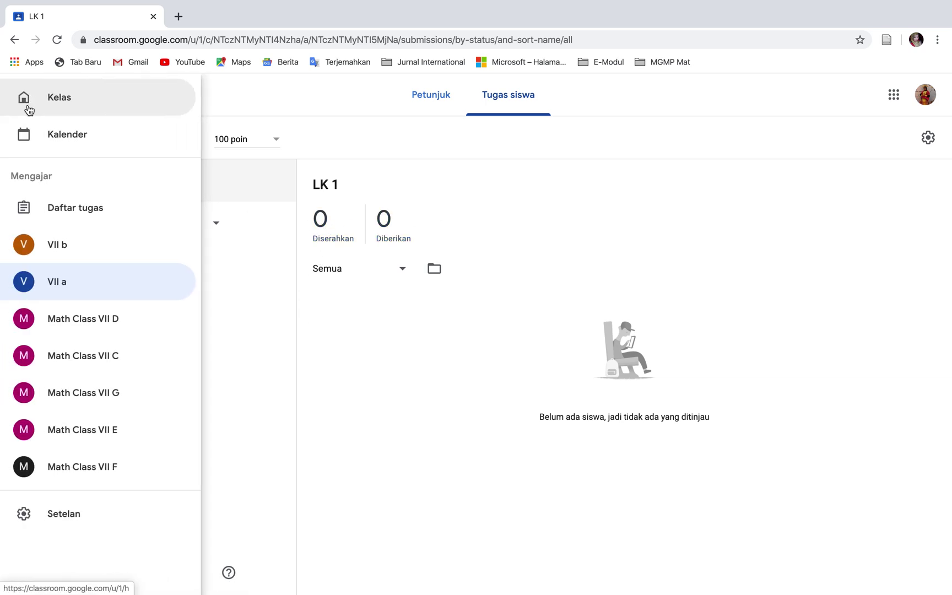
{"action": "left_click", "coordinate": [57, 474]}
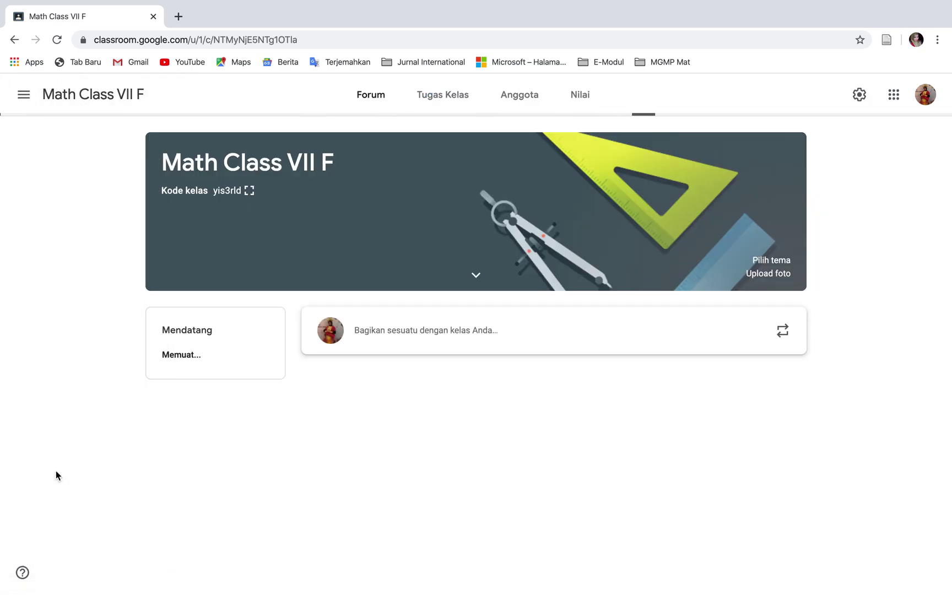
{"action": "left_click", "coordinate": [463, 103]}
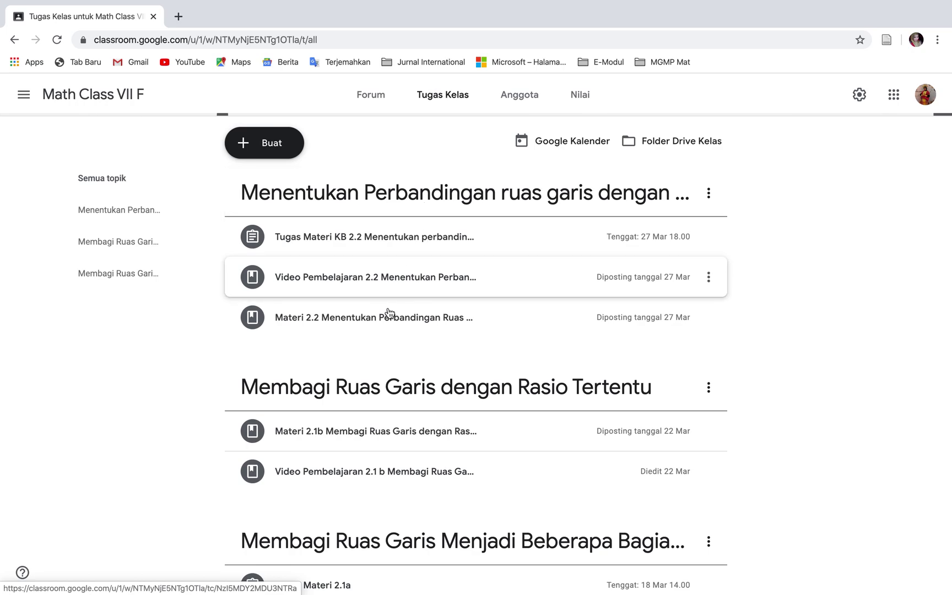
{"action": "left_click", "coordinate": [336, 245]}
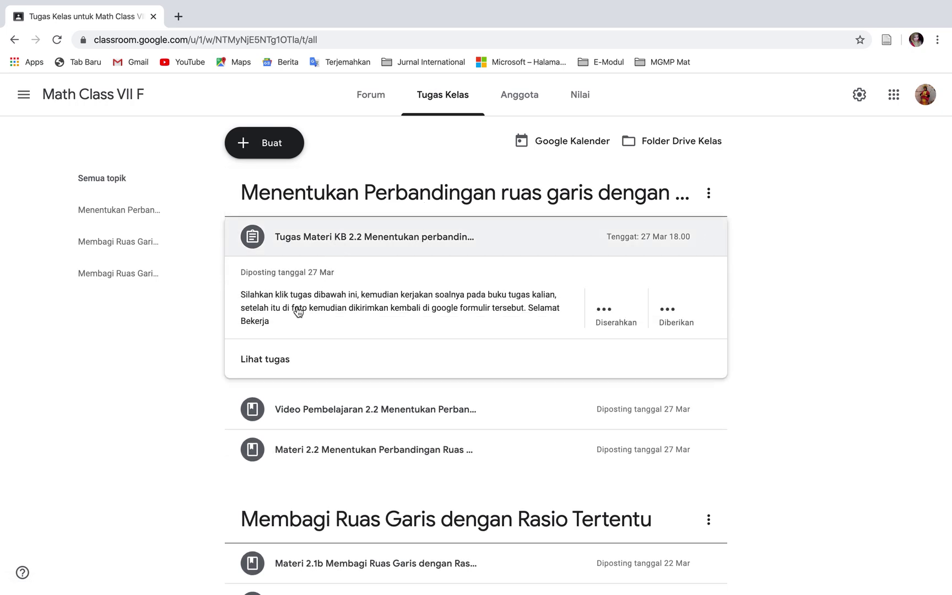
{"action": "left_click", "coordinate": [265, 359]}
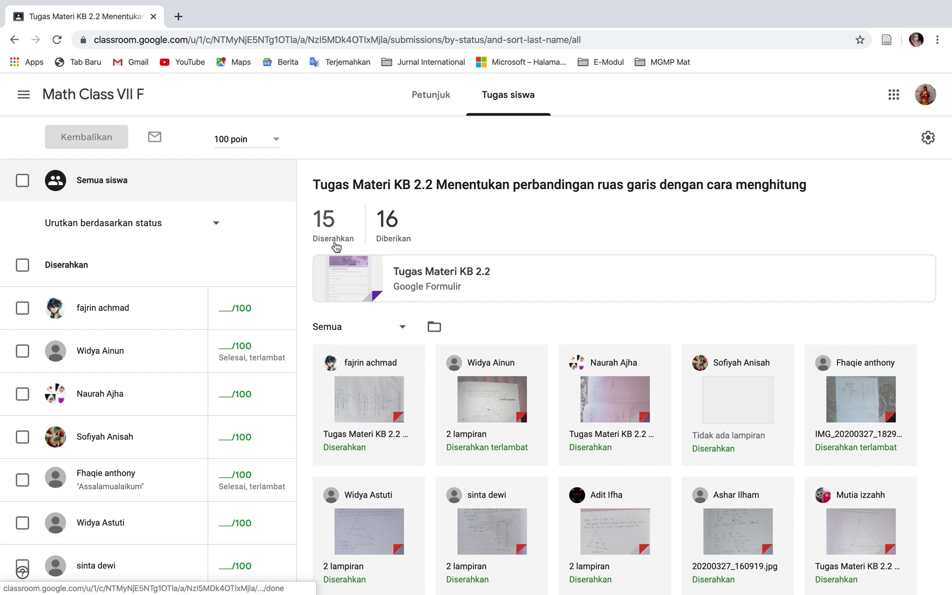
Open the first student's submitted work and give it a grade of 80 out of 100
{"action": "scroll", "coordinate": [258, 330], "scroll_direction": "down", "scroll_amount": 2}
{"action": "scroll", "coordinate": [259, 329], "scroll_direction": "down", "scroll_amount": 8}
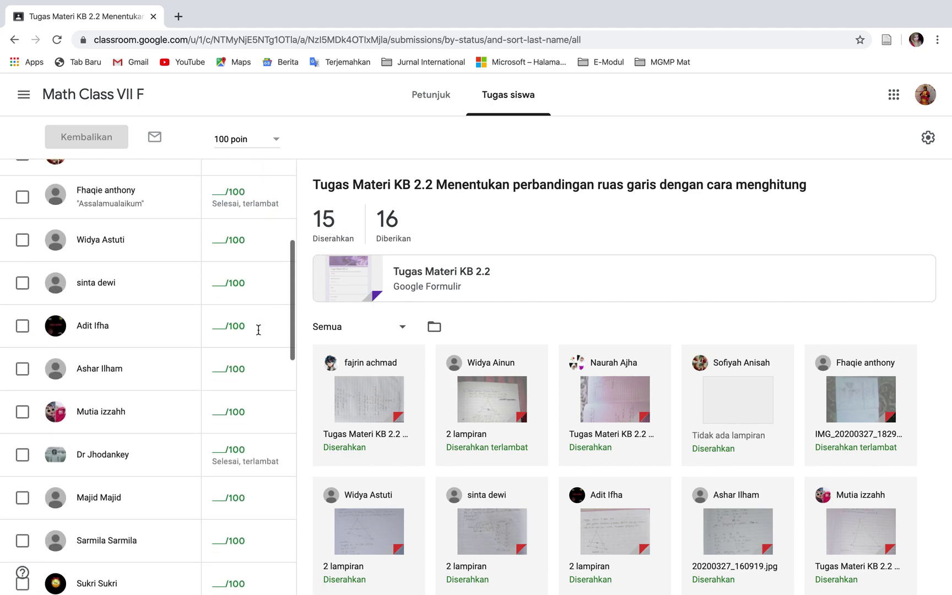
{"action": "scroll", "coordinate": [259, 329], "scroll_direction": "up", "scroll_amount": 10}
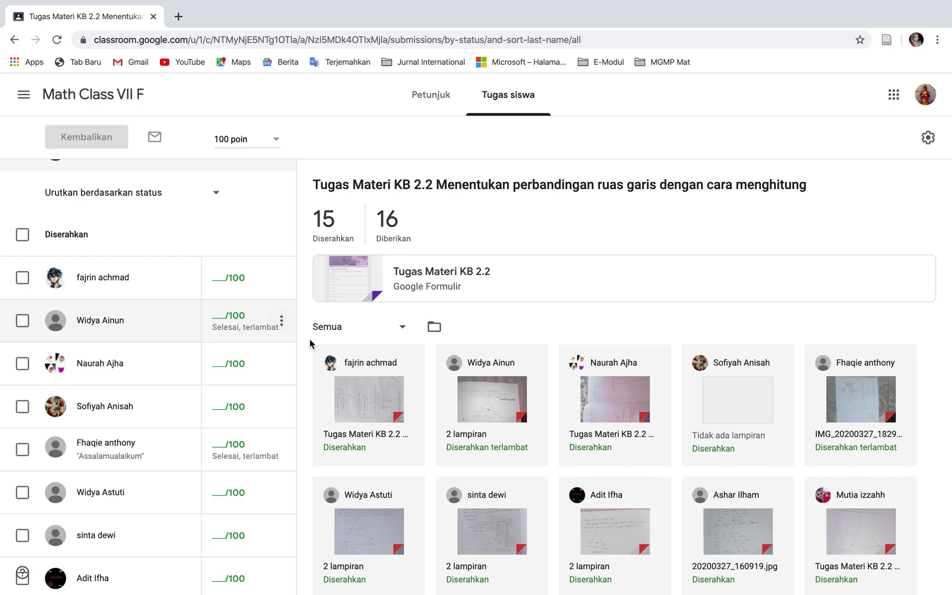
{"action": "left_click", "coordinate": [365, 388]}
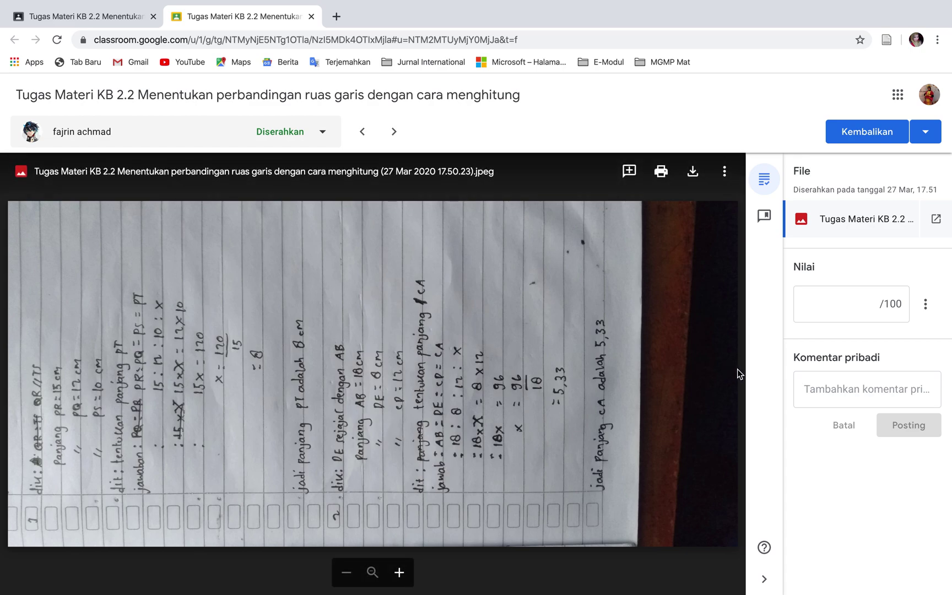
{"action": "left_click", "coordinate": [851, 305]}
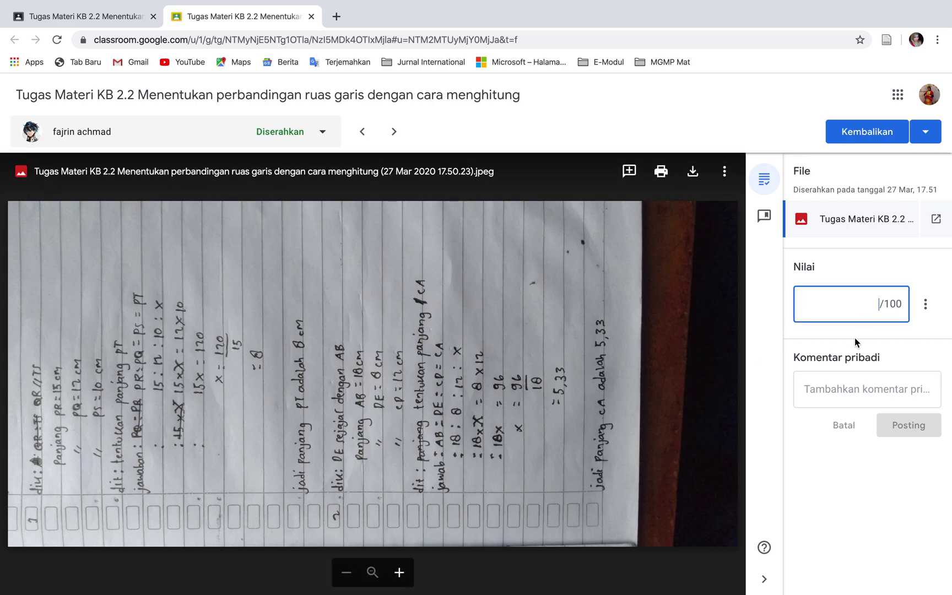
{"action": "type", "text": "80"}
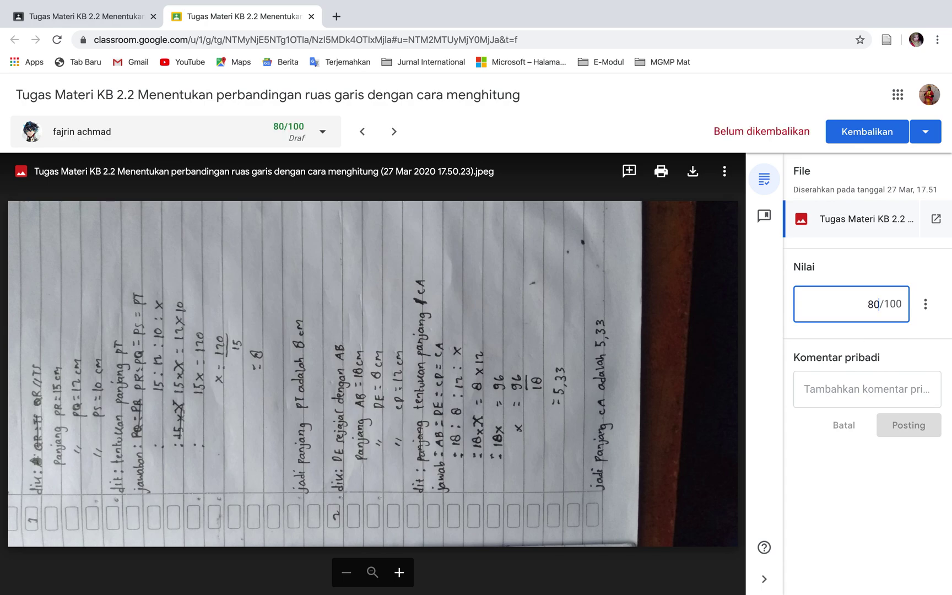
Post the private comment "Pada no 2 jawaban masih belum tepat" on the submission and return the graded work to the student
{"action": "left_click", "coordinate": [848, 391]}
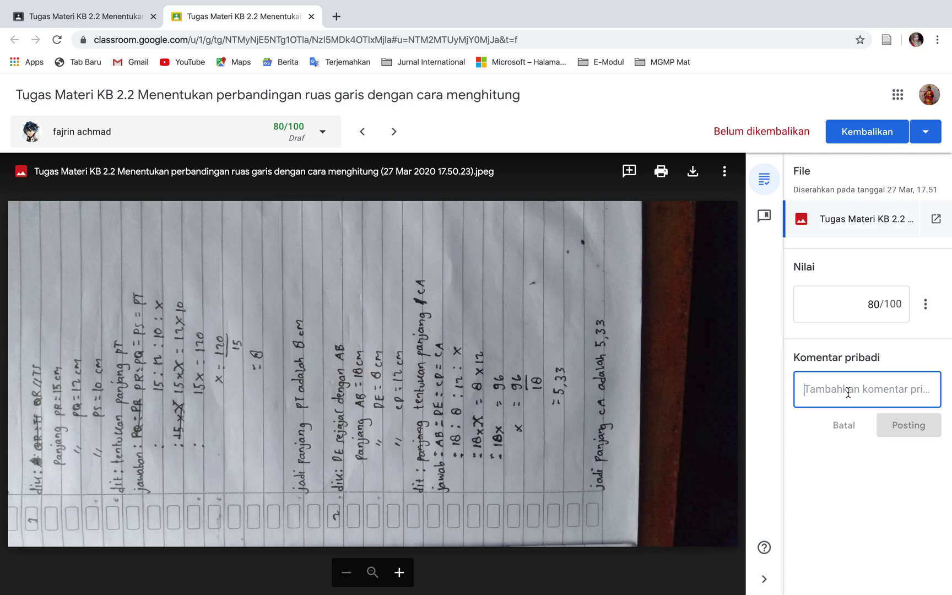
{"action": "type", "text": "Pa"}
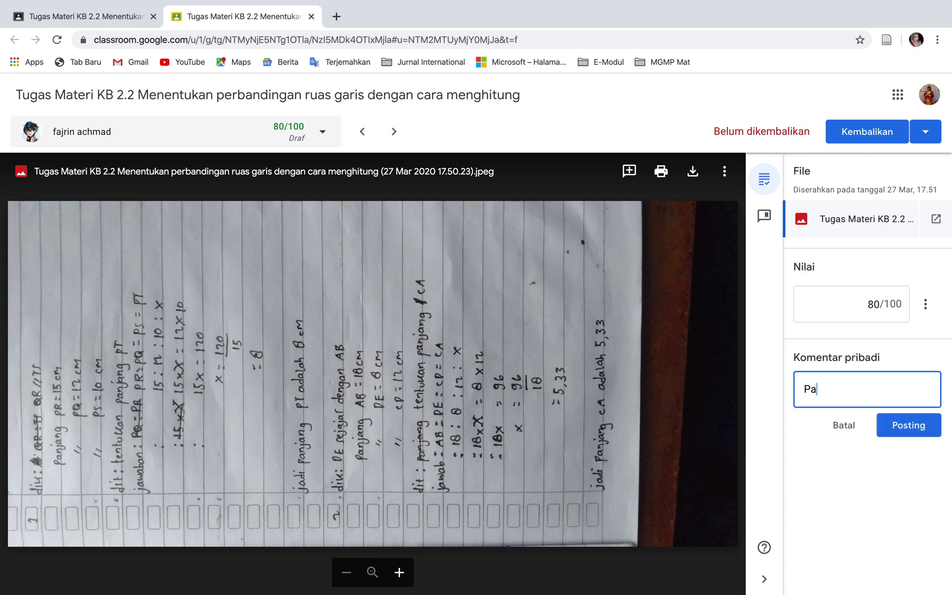
{"action": "type", "text": "da no 2 jawaban masih belum tepat"}
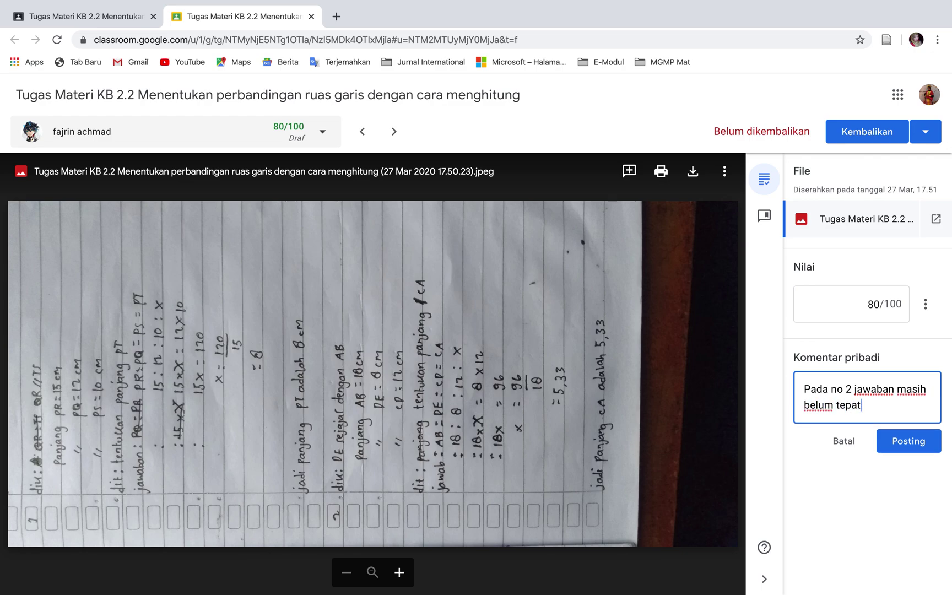
{"action": "left_click", "coordinate": [914, 441]}
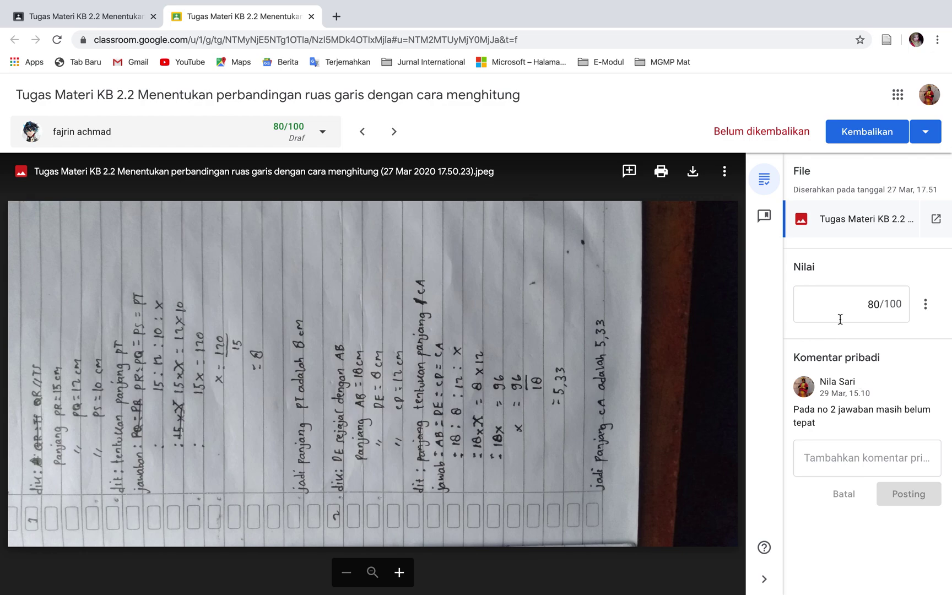
{"action": "left_click", "coordinate": [871, 136]}
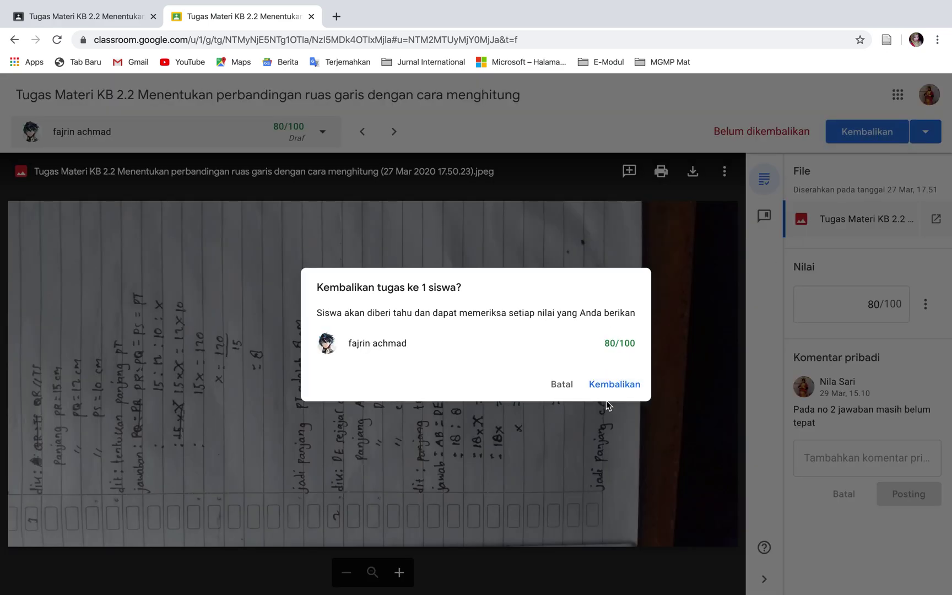
{"action": "left_click", "coordinate": [614, 386]}
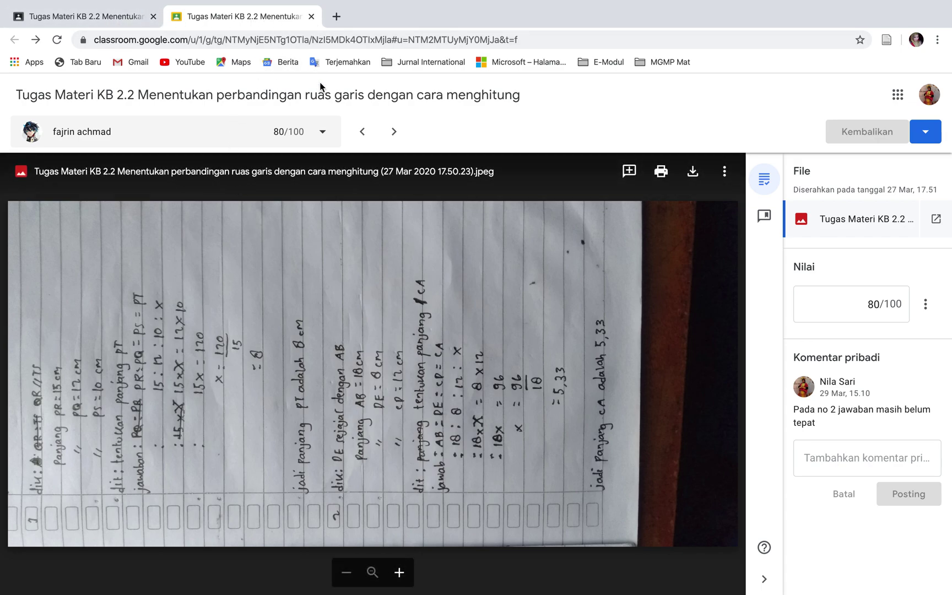
Go back to the Math Class VII F submissions overview and look through the students' submission and grading status
{"action": "left_click", "coordinate": [141, 19]}
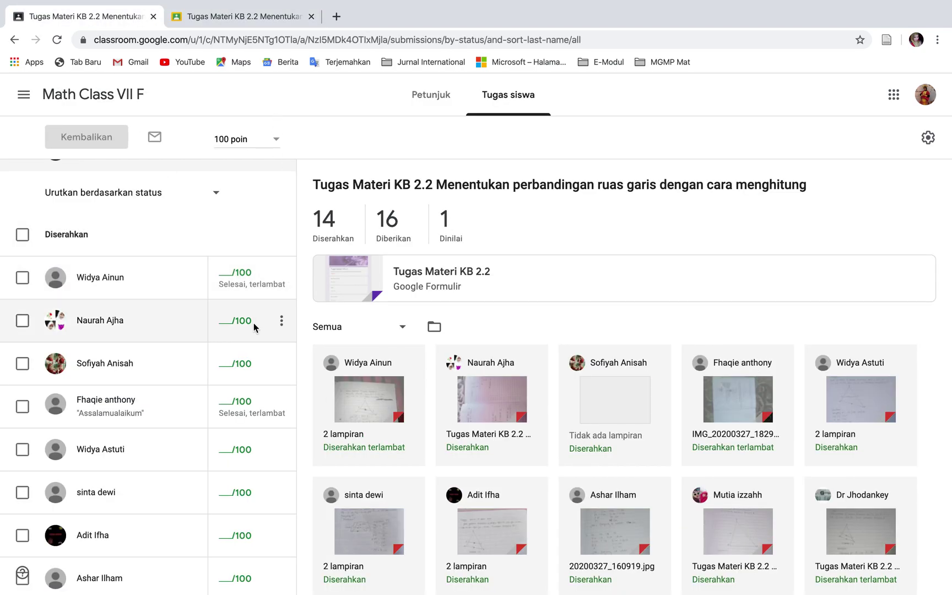
{"action": "scroll", "coordinate": [253, 326], "scroll_direction": "down", "scroll_amount": 9}
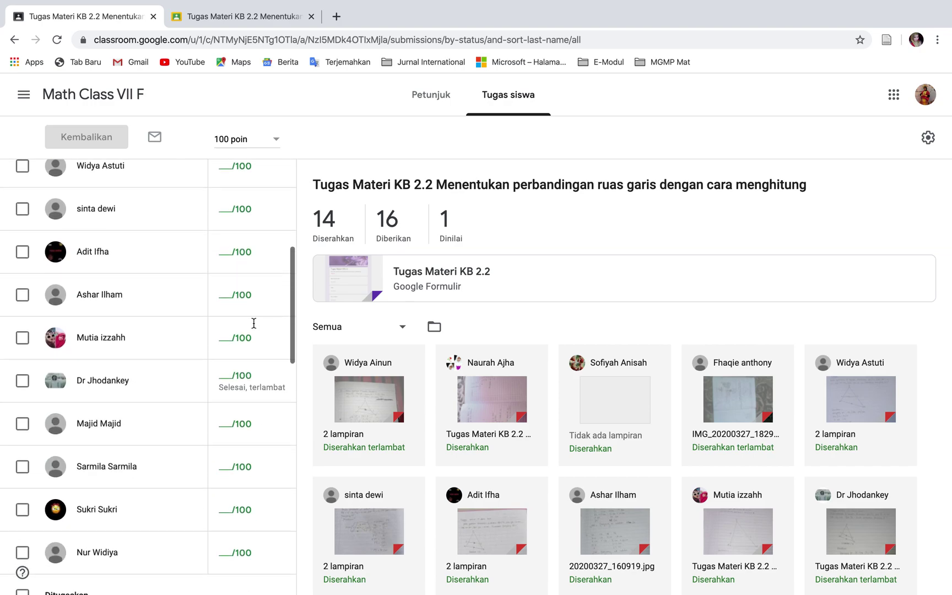
{"action": "scroll", "coordinate": [254, 325], "scroll_direction": "up", "scroll_amount": 6}
{"action": "scroll", "coordinate": [253, 324], "scroll_direction": "up", "scroll_amount": 4}
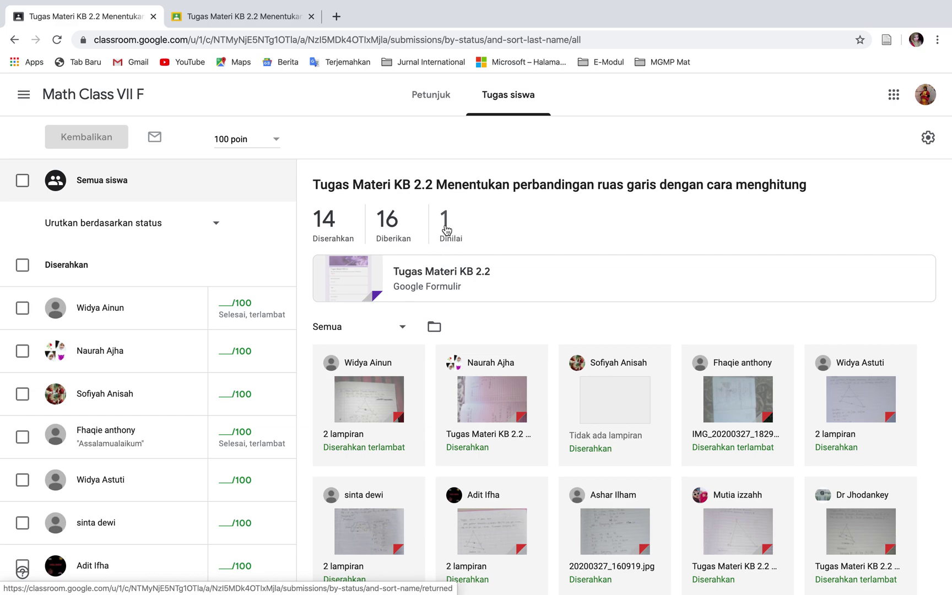
{"action": "scroll", "coordinate": [199, 401], "scroll_direction": "down", "scroll_amount": 9}
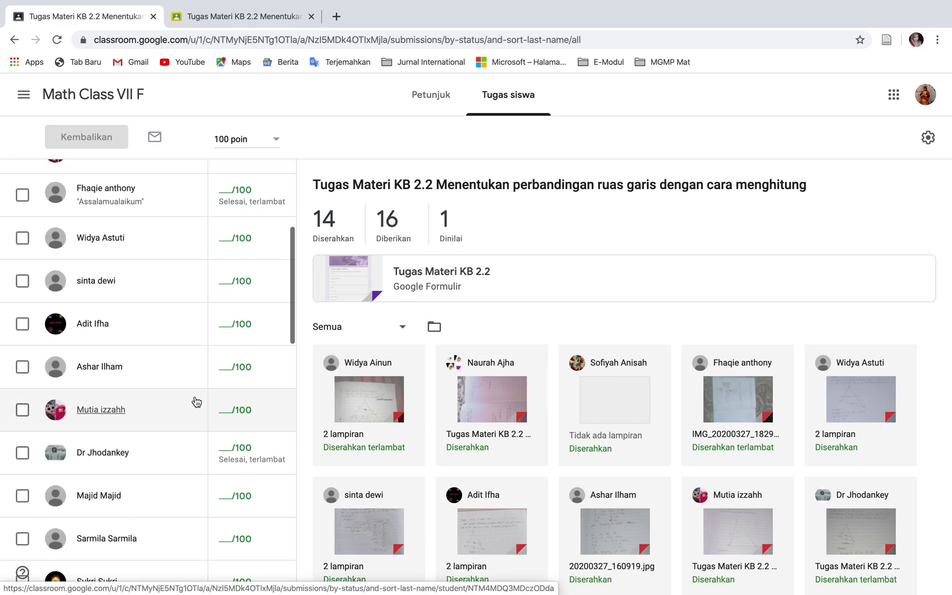
{"action": "scroll", "coordinate": [196, 401], "scroll_direction": "up", "scroll_amount": 7}
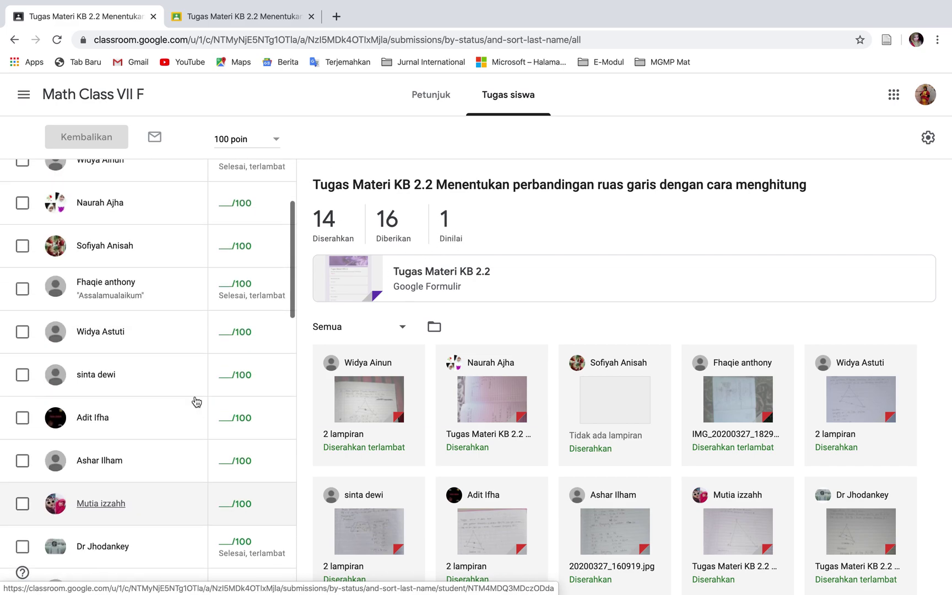
{"action": "scroll", "coordinate": [197, 402], "scroll_direction": "up", "scroll_amount": 2}
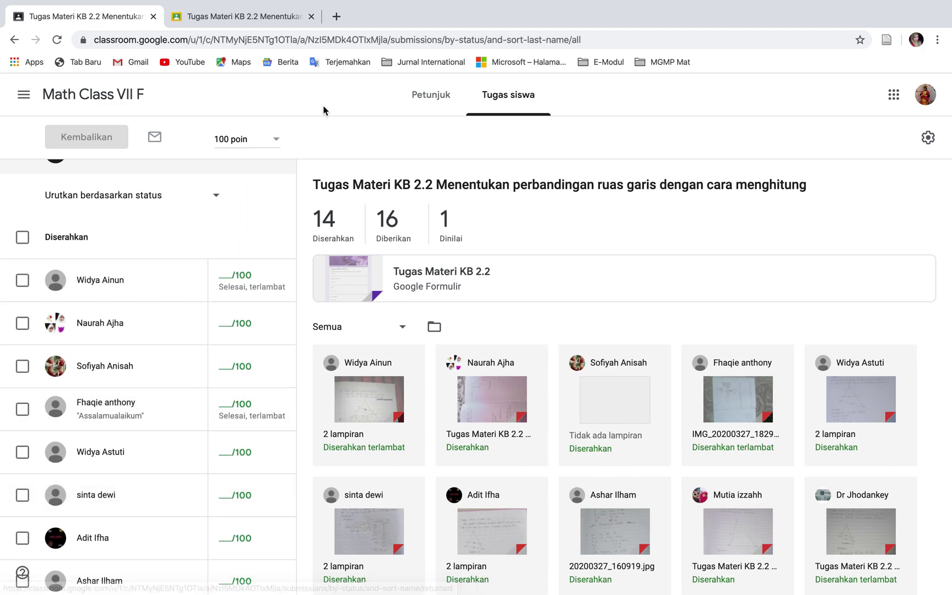
Switch to Math Class VII G and open its grade book
{"action": "left_click", "coordinate": [24, 97]}
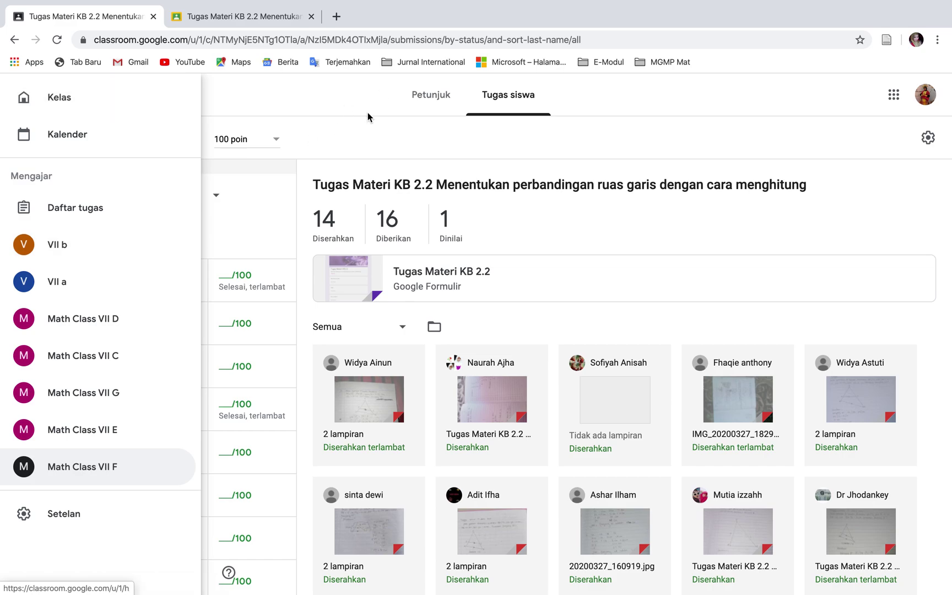
{"action": "left_click", "coordinate": [298, 142]}
{"action": "left_click", "coordinate": [23, 95]}
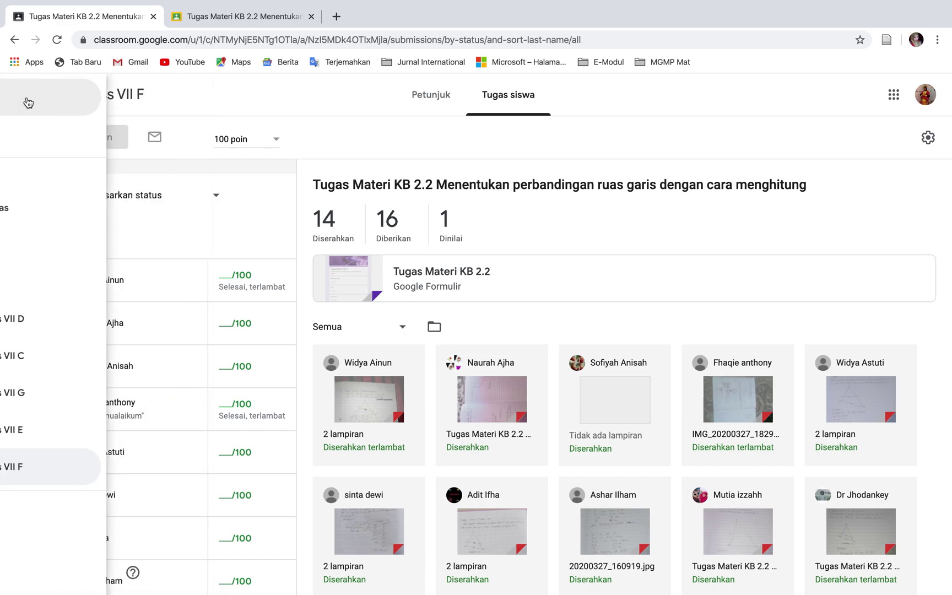
{"action": "left_click", "coordinate": [82, 393]}
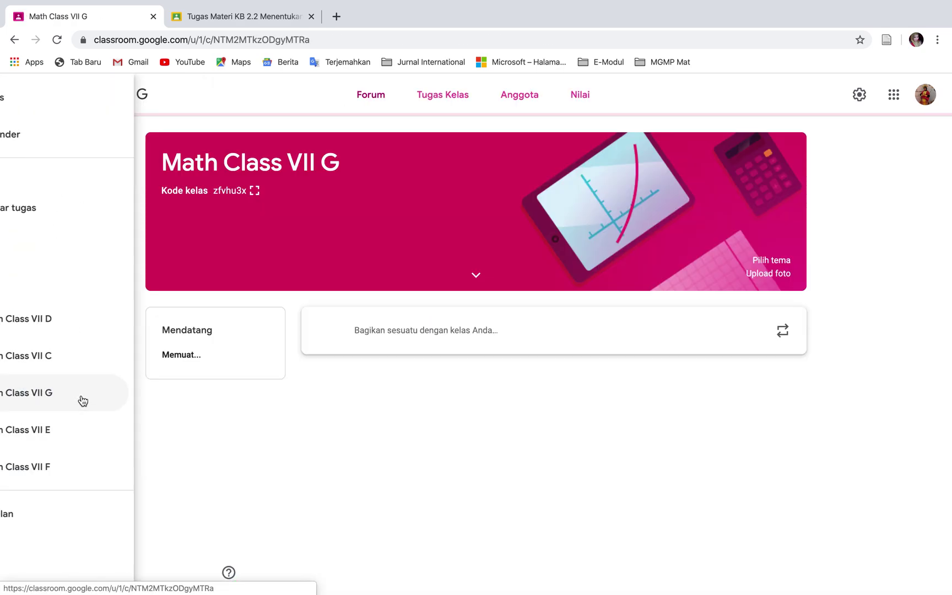
{"action": "left_click", "coordinate": [577, 99]}
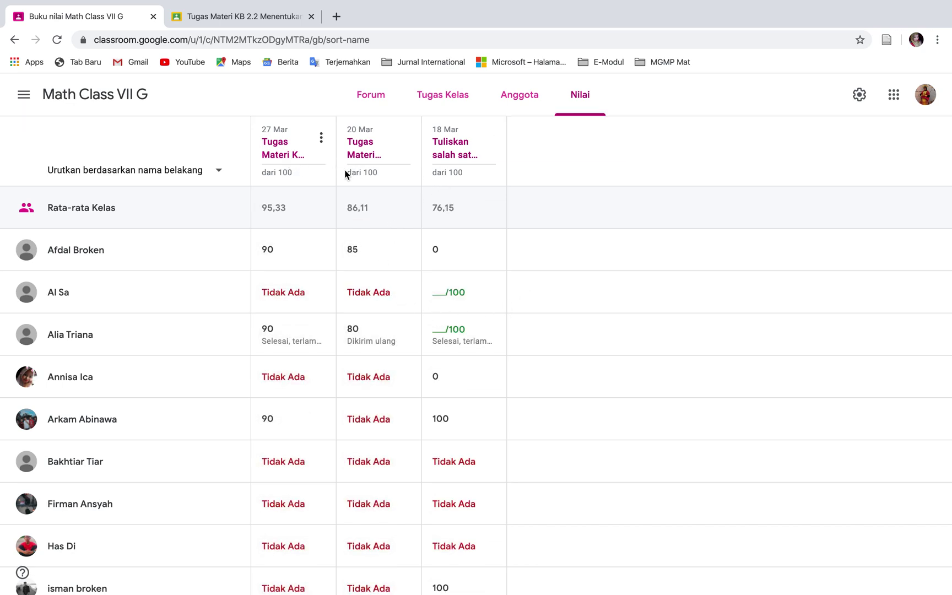
Examine the class averages and each student's grades for the three assignments in the grade book
{"action": "scroll", "coordinate": [308, 416], "scroll_direction": "down", "scroll_amount": 2}
{"action": "scroll", "coordinate": [309, 416], "scroll_direction": "down", "scroll_amount": 10}
{"action": "scroll", "coordinate": [308, 416], "scroll_direction": "up", "scroll_amount": 9}
{"action": "scroll", "coordinate": [307, 410], "scroll_direction": "up", "scroll_amount": 5}
{"action": "scroll", "coordinate": [356, 389], "scroll_direction": "down", "scroll_amount": 12}
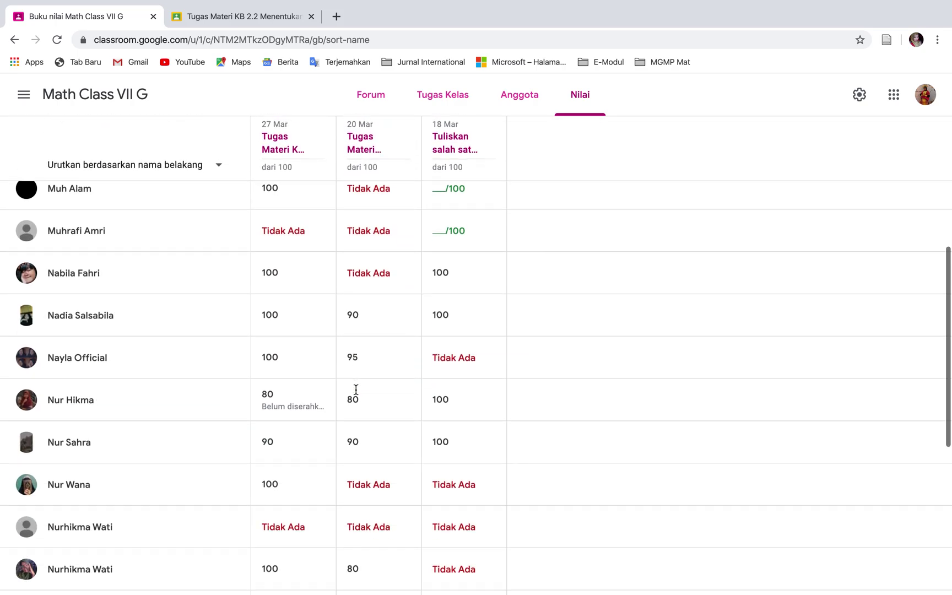
{"action": "scroll", "coordinate": [355, 389], "scroll_direction": "down", "scroll_amount": 3}
{"action": "scroll", "coordinate": [356, 389], "scroll_direction": "up", "scroll_amount": 15}
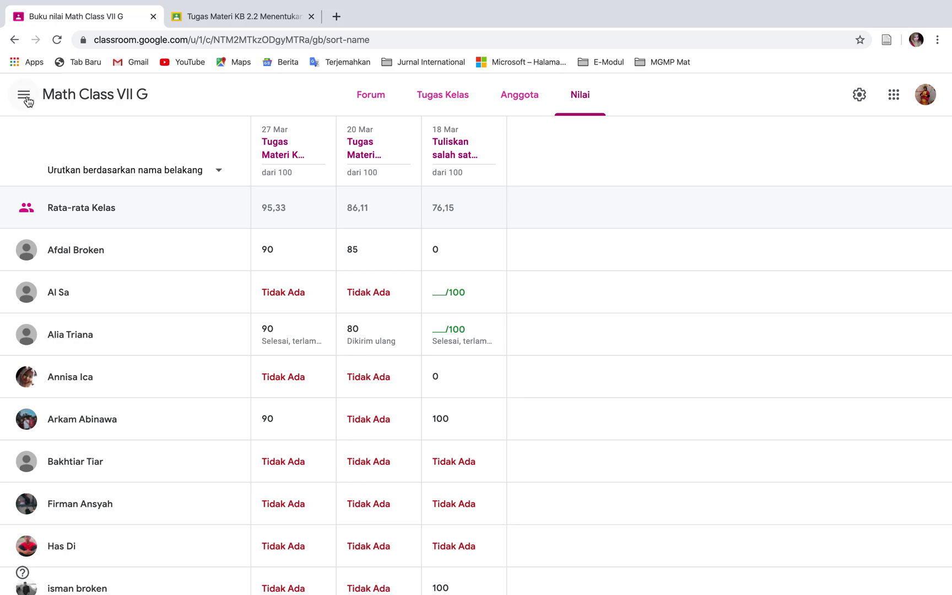
View the stream of class VII b, and switch to the stream of class VII a to check its posts
{"action": "left_click", "coordinate": [24, 95]}
{"action": "left_click", "coordinate": [56, 257]}
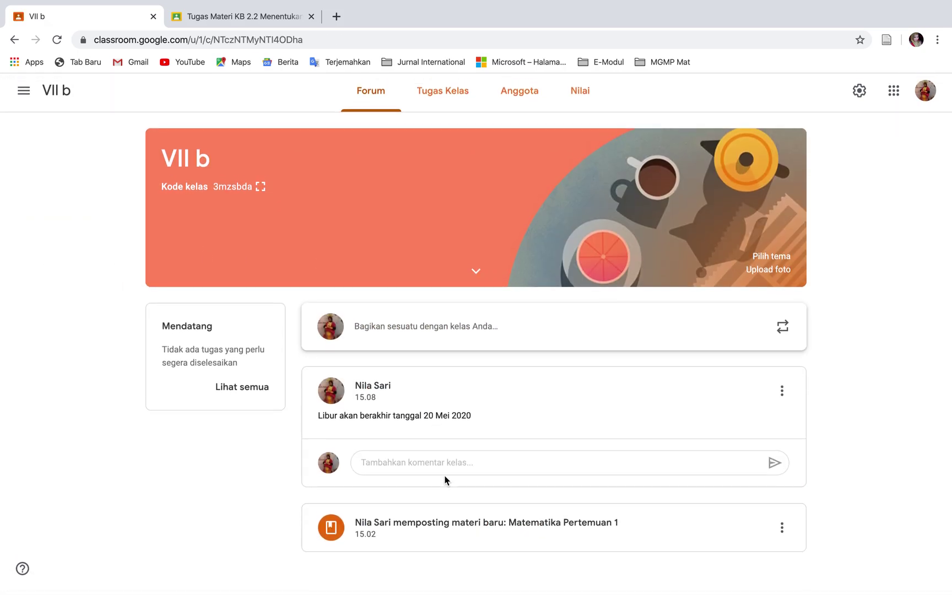
{"action": "left_click", "coordinate": [24, 95]}
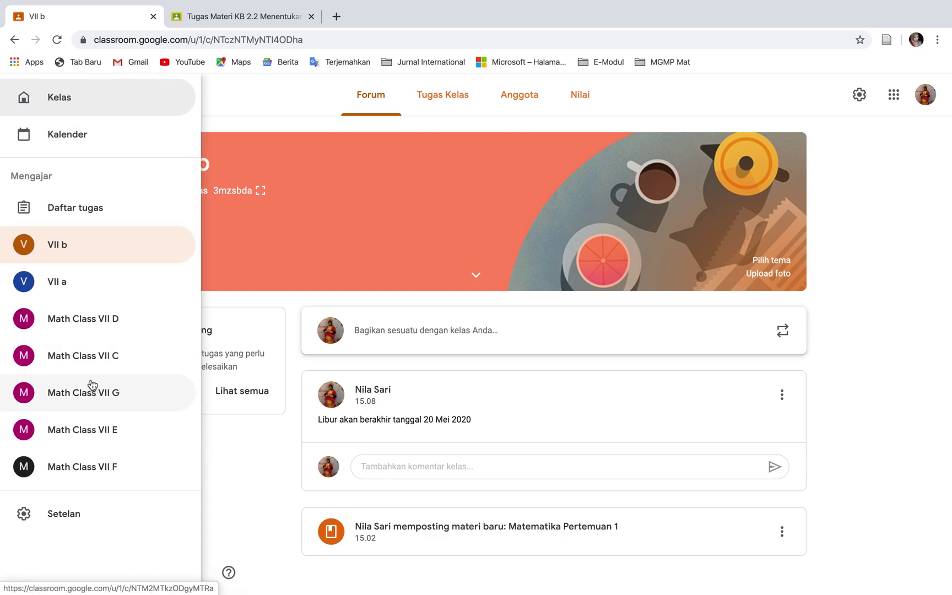
{"action": "left_click", "coordinate": [64, 293]}
{"action": "scroll", "coordinate": [557, 463], "scroll_direction": "down", "scroll_amount": 3}
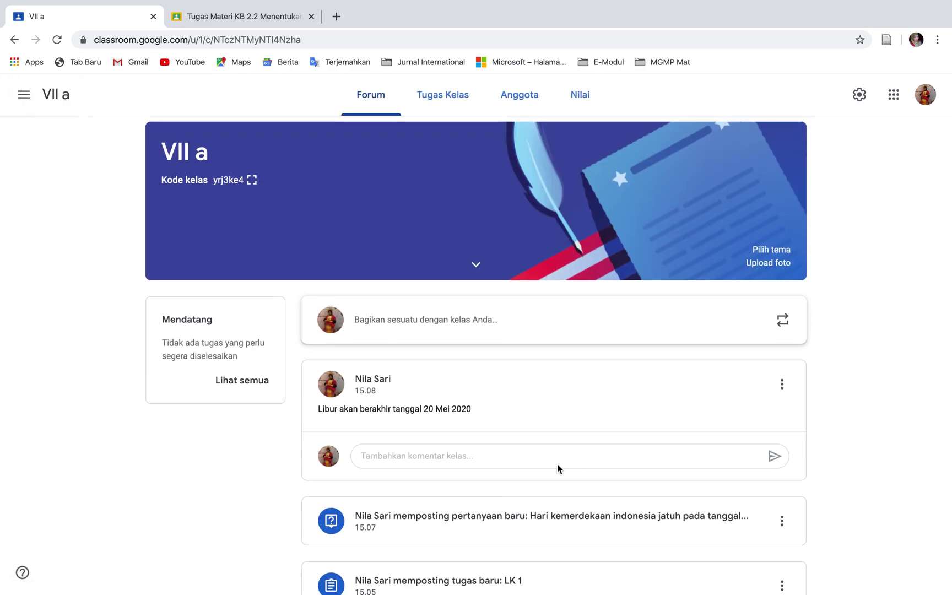